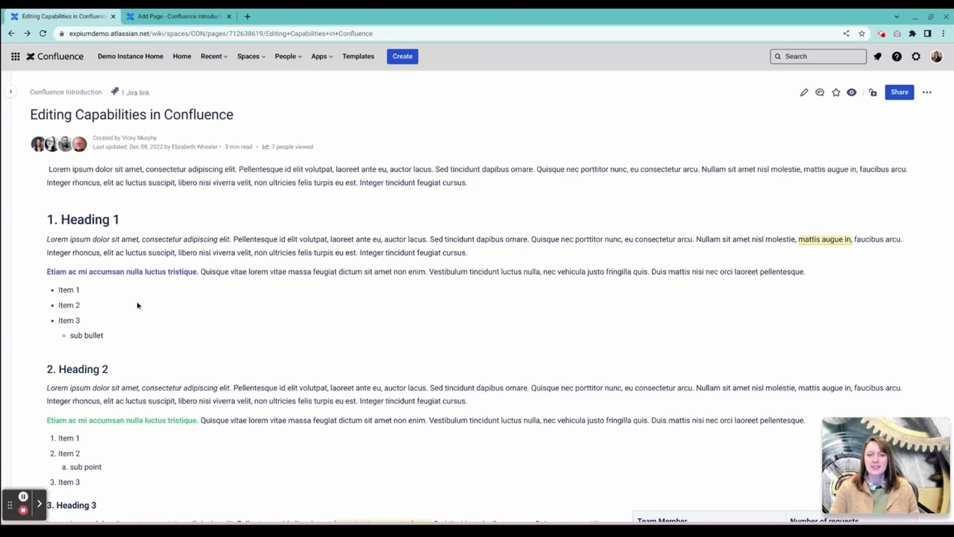
# - Scroll down the Editing Capabilities page, past headings, links and attachments, to the Macros section
pyautogui.scroll(-3, 138, 304)
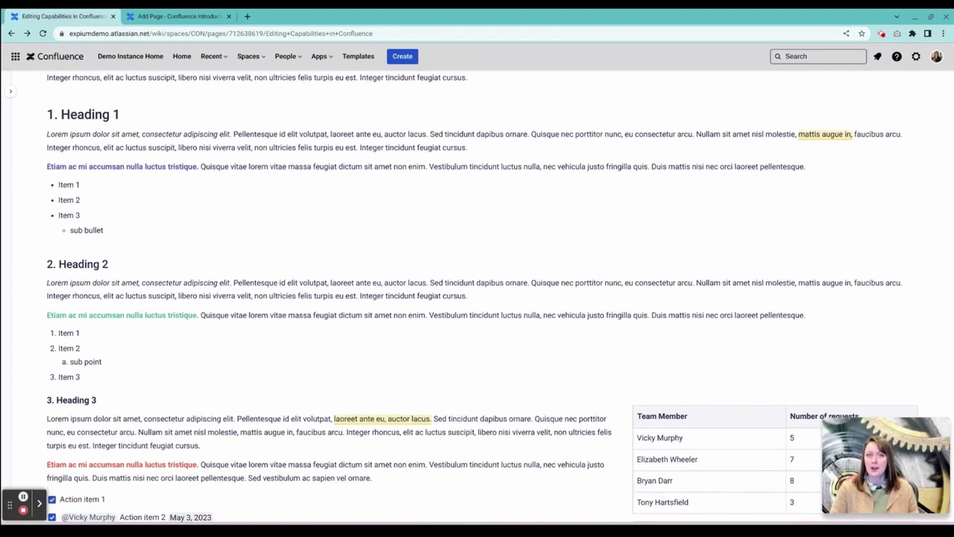
pyautogui.scroll(-5, 138, 305)
pyautogui.scroll(-1, 138, 304)
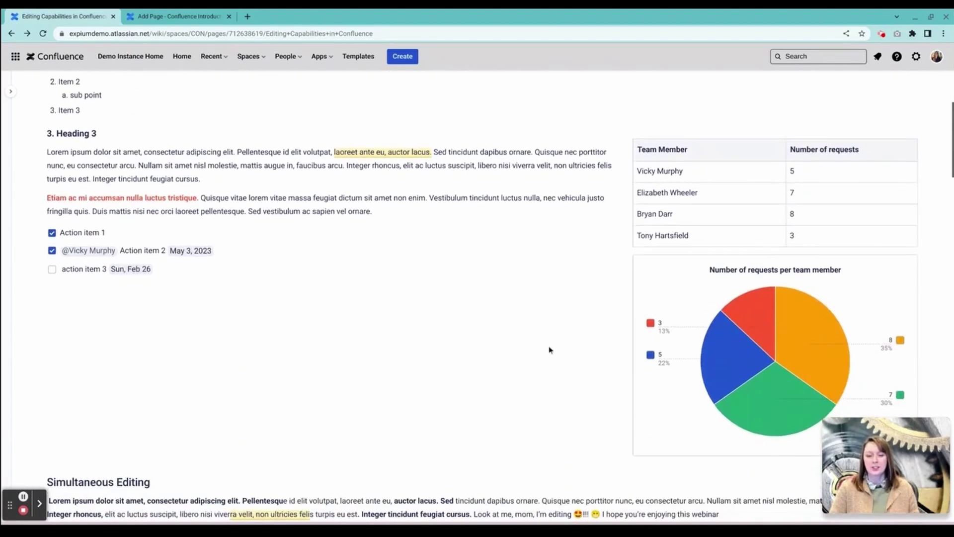
pyautogui.scroll(-7, 550, 348)
pyautogui.scroll(-4, 549, 348)
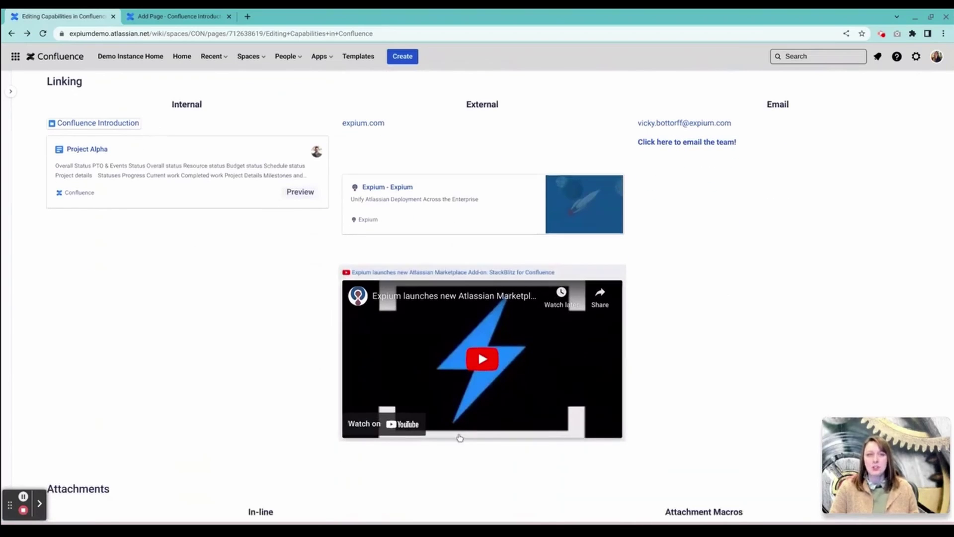
pyautogui.scroll(-3, 336, 390)
pyautogui.scroll(-5, 337, 390)
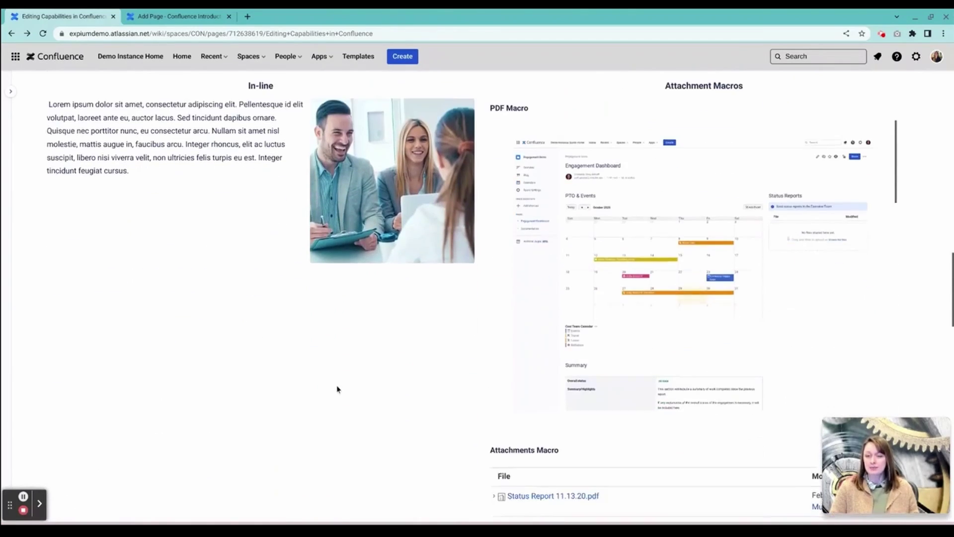
pyautogui.scroll(-3, 377, 374)
pyautogui.scroll(-2, 377, 374)
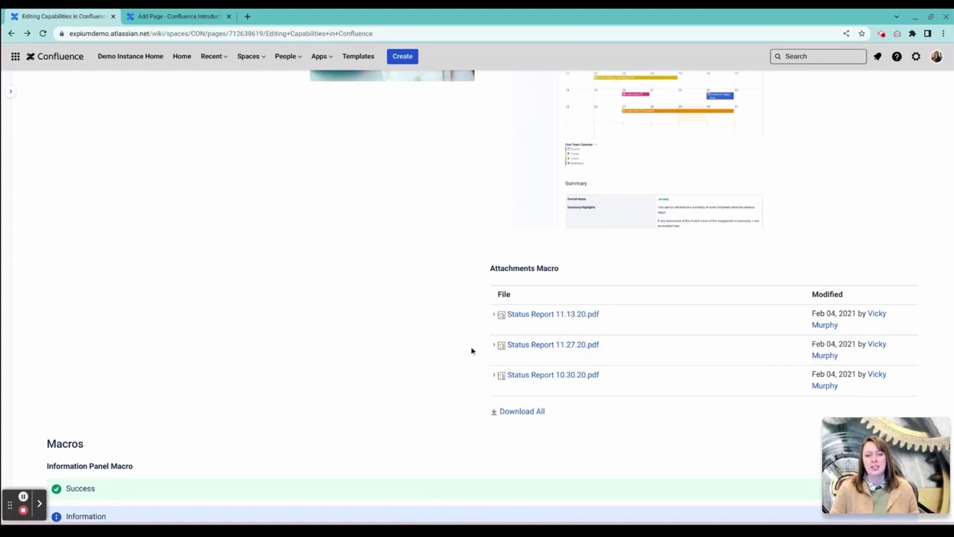
pyautogui.scroll(-6, 471, 351)
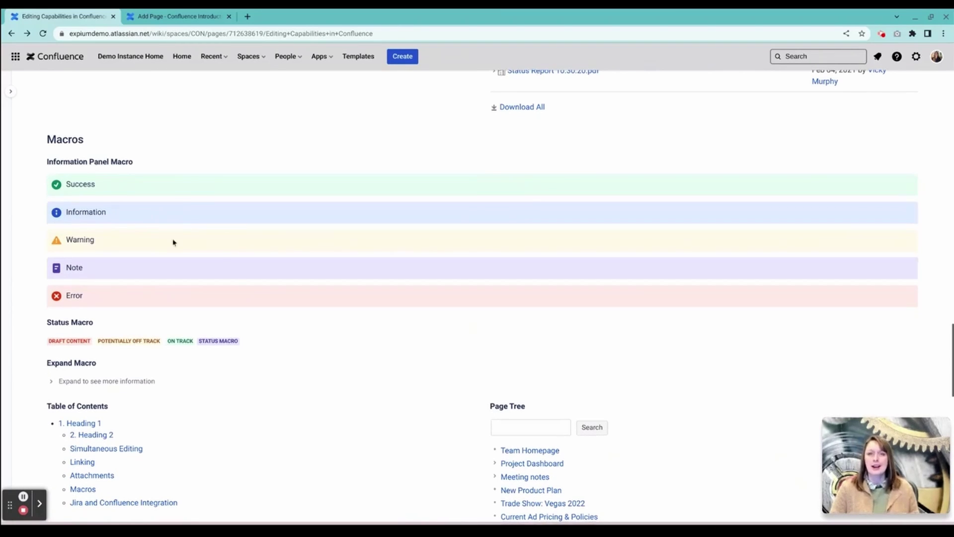
pyautogui.scroll(-1, 174, 242)
pyautogui.scroll(-2, 173, 242)
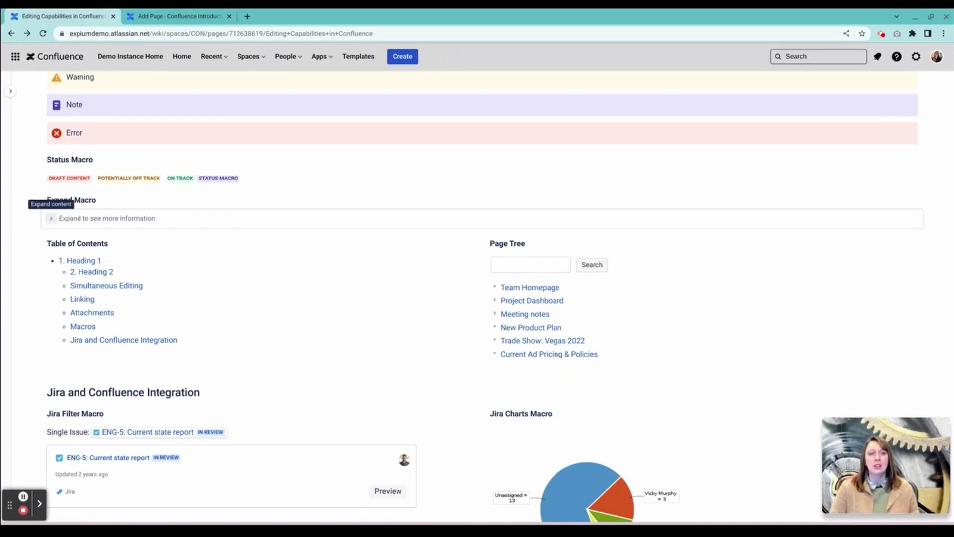
# - Expand and collapse the example expand macro, then browse the info panels and status labels
pyautogui.click(51, 218)
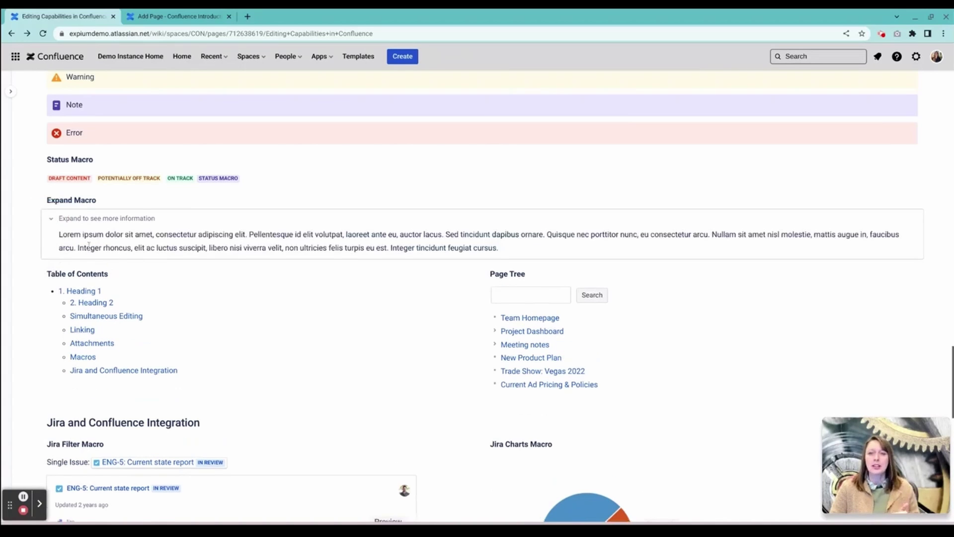
pyautogui.click(50, 219)
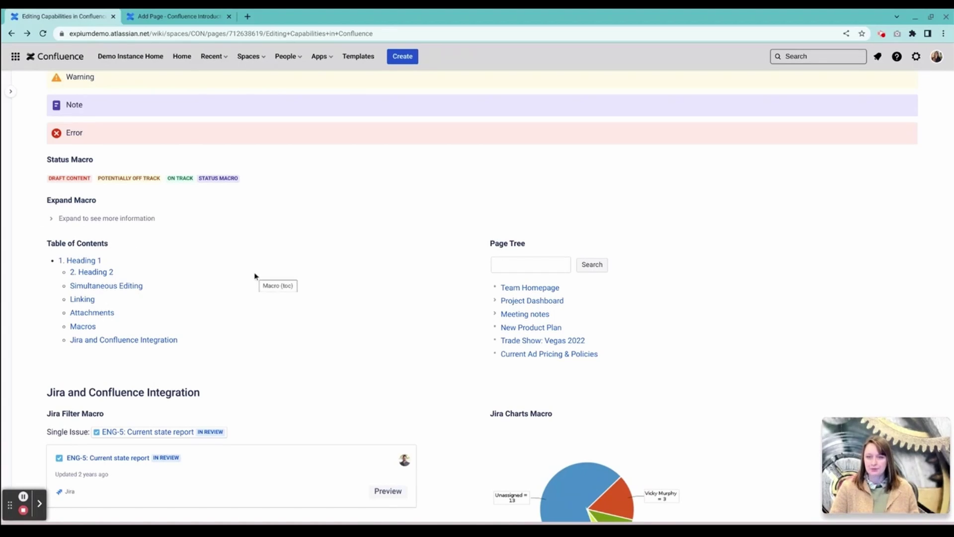
pyautogui.scroll(-5, 255, 276)
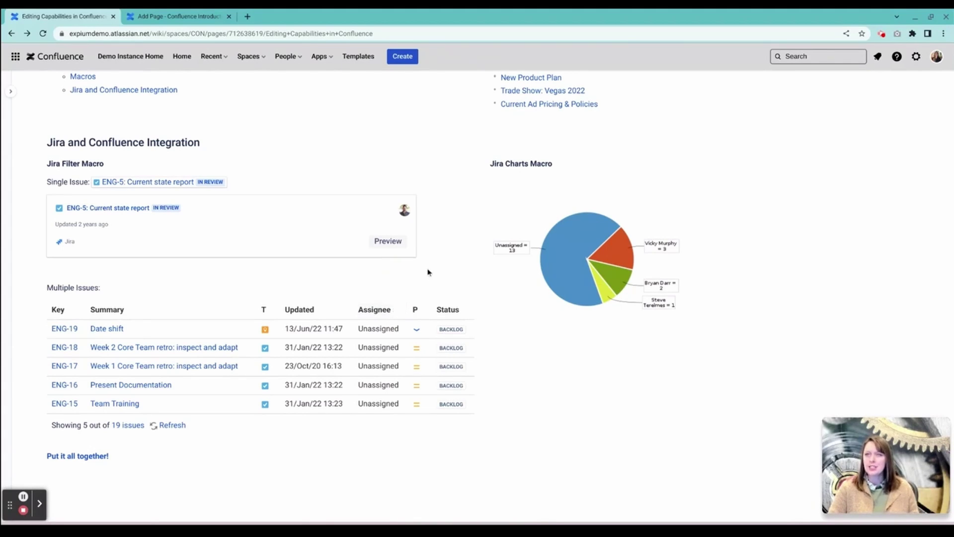
pyautogui.scroll(7, 428, 271)
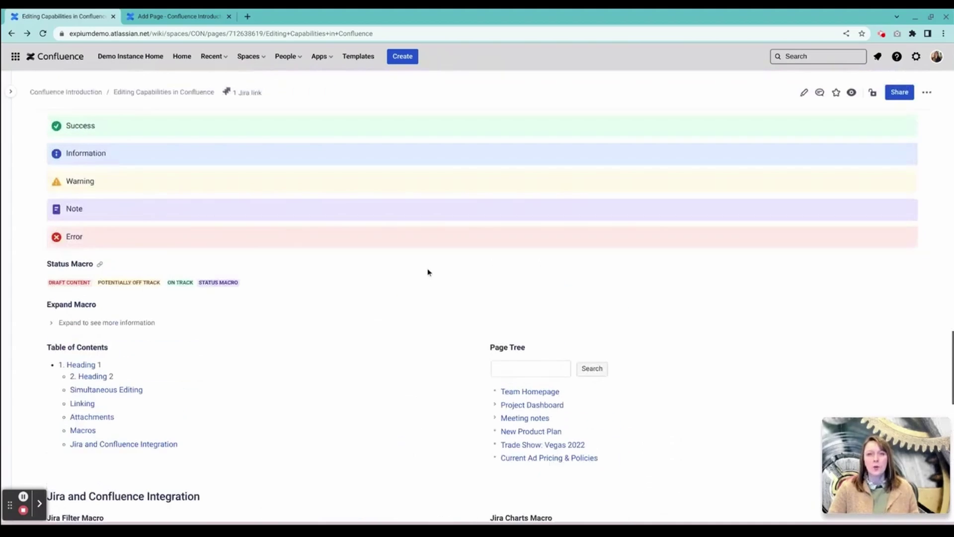
pyautogui.scroll(2, 428, 272)
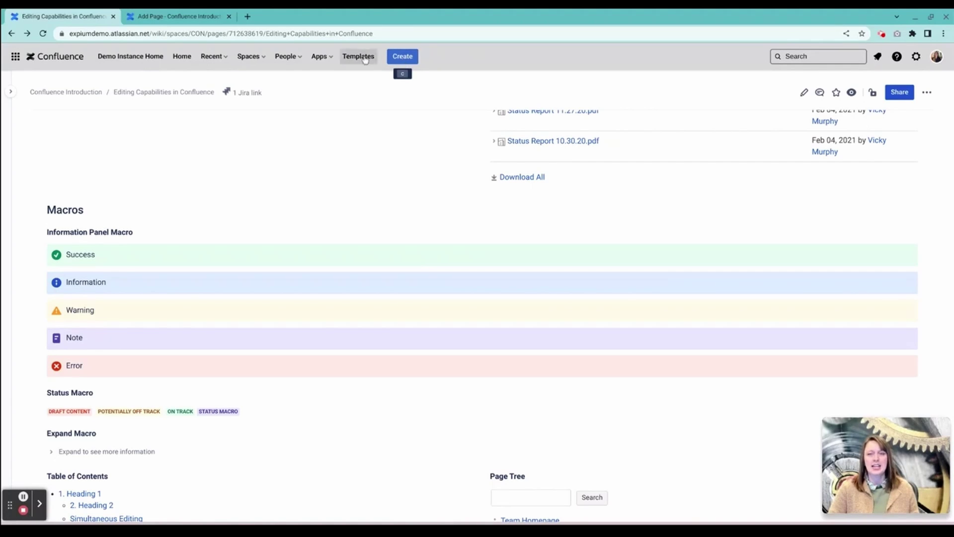
# - On the blank new page, enter the title 'Test Macros' and move into the body
pyautogui.click(192, 16)
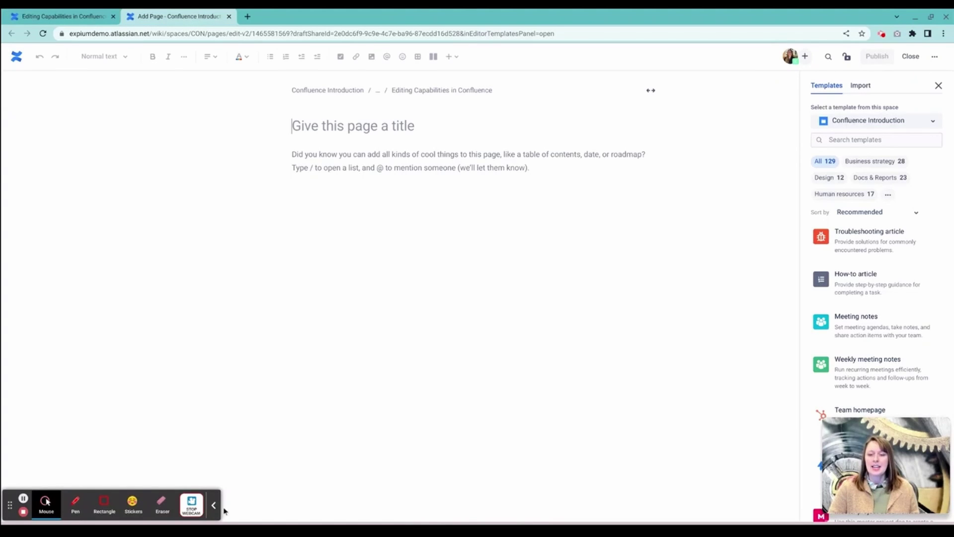
pyautogui.click(213, 505)
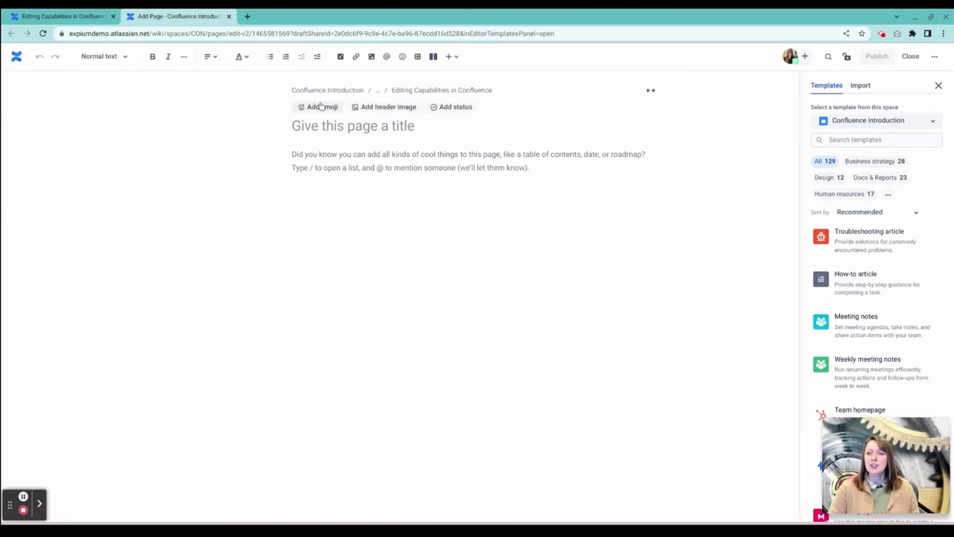
pyautogui.click(314, 130)
pyautogui.write('Test')
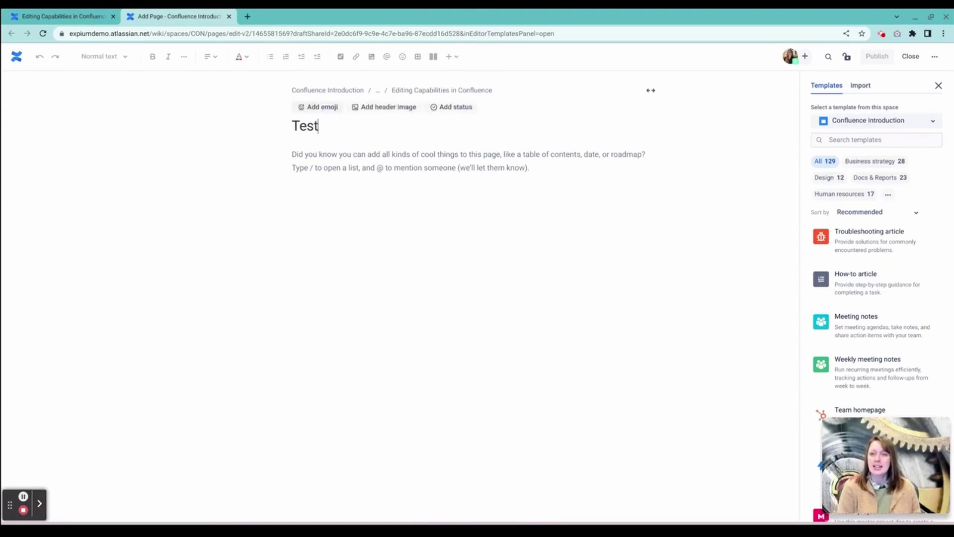
pyautogui.write(' Macro')
pyautogui.press('BackSpace')
pyautogui.write('ros')
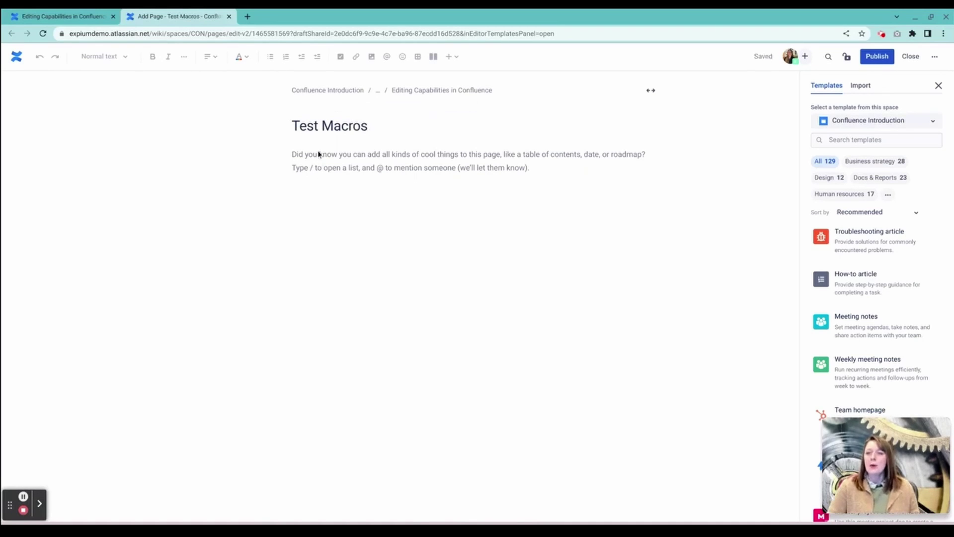
pyautogui.click(319, 154)
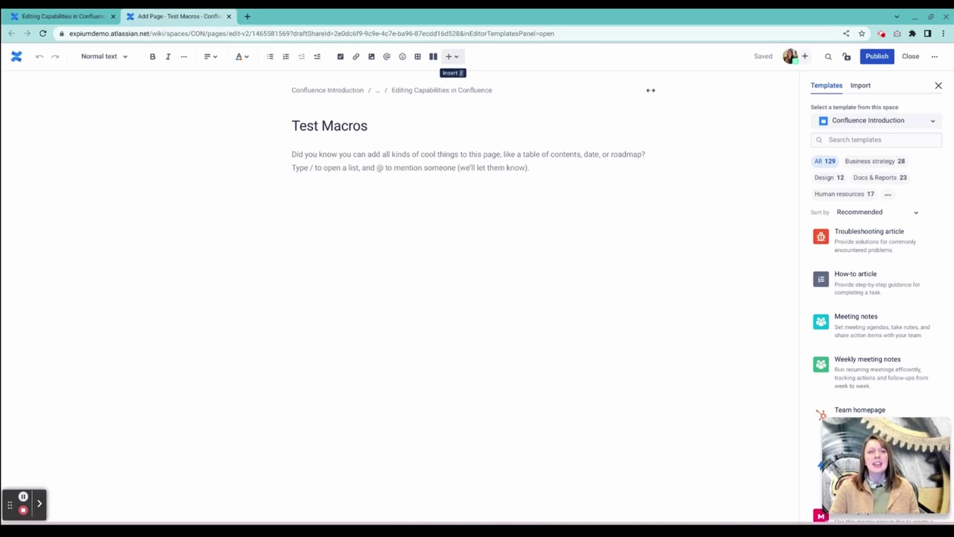
pyautogui.click(453, 59)
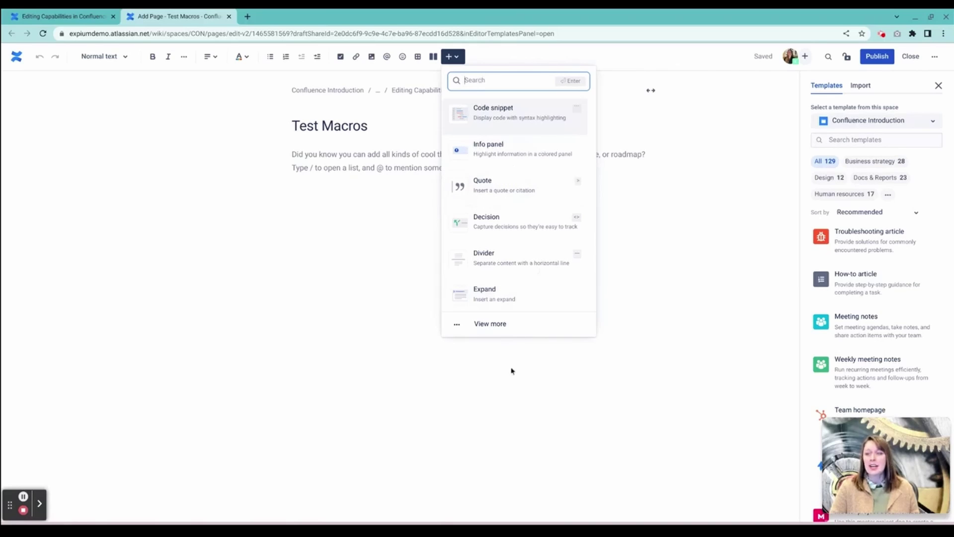
pyautogui.click(485, 329)
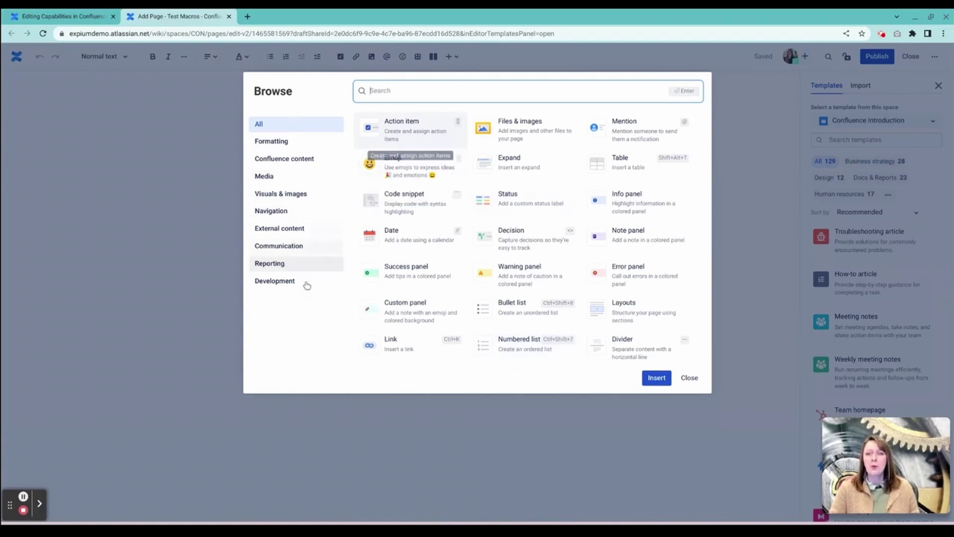
pyautogui.click(689, 377)
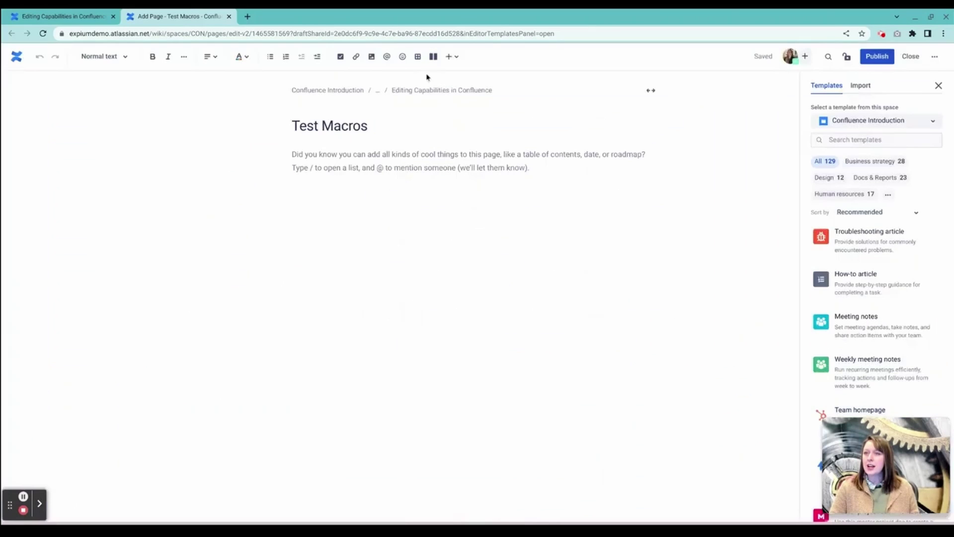
# - Insert an Expand macro into the Test Macros body by searching 'expand'
pyautogui.click(452, 56)
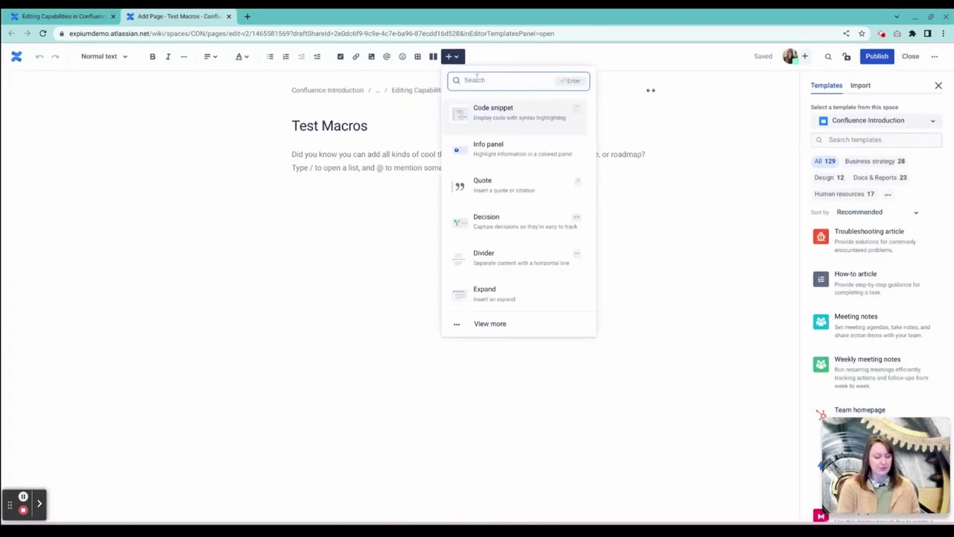
pyautogui.write('ex')
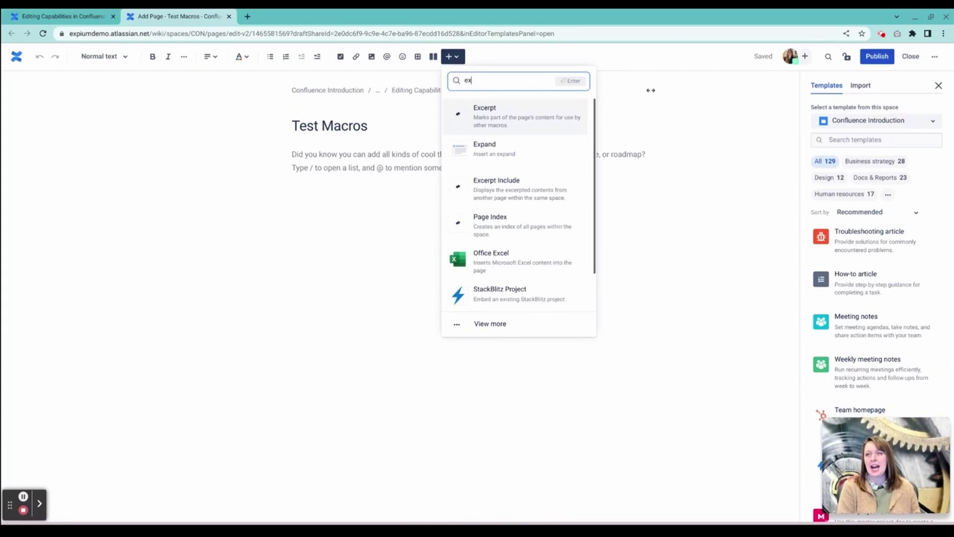
pyautogui.write('pand')
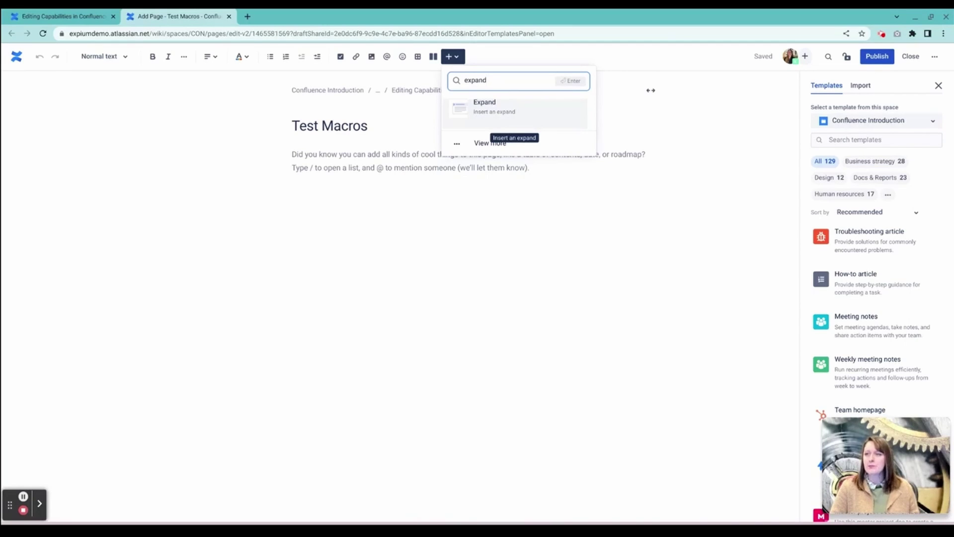
pyautogui.click(479, 102)
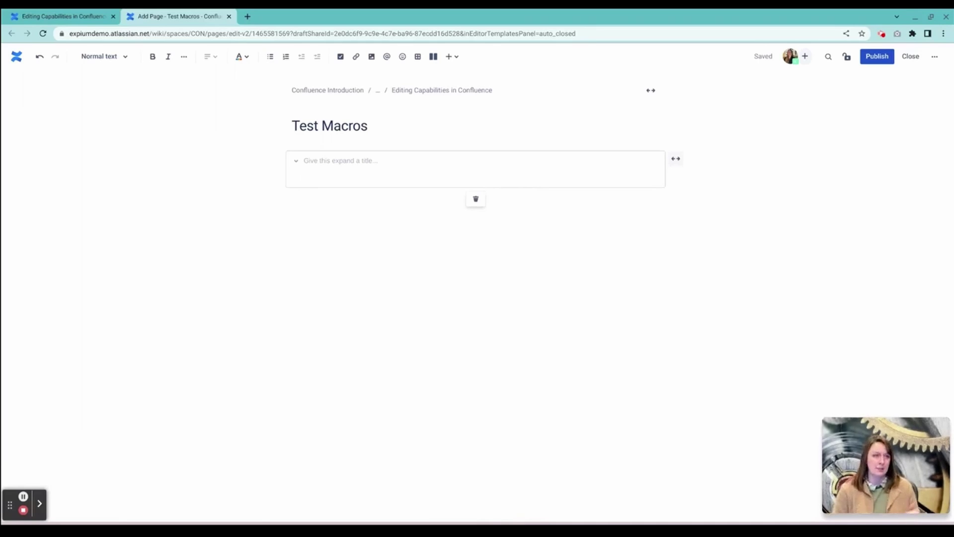
# - Title the expand block 'Example Expand'
pyautogui.click(342, 160)
pyautogui.write('Example')
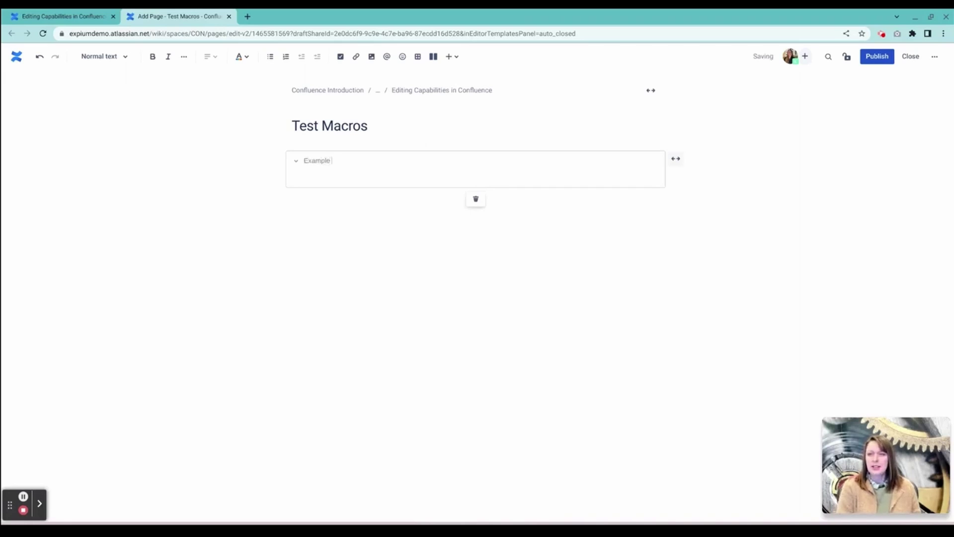
pyautogui.write(' Examp')
pyautogui.press('BackSpace')
pyautogui.press('BackSpace')
pyautogui.press('BackSpace')
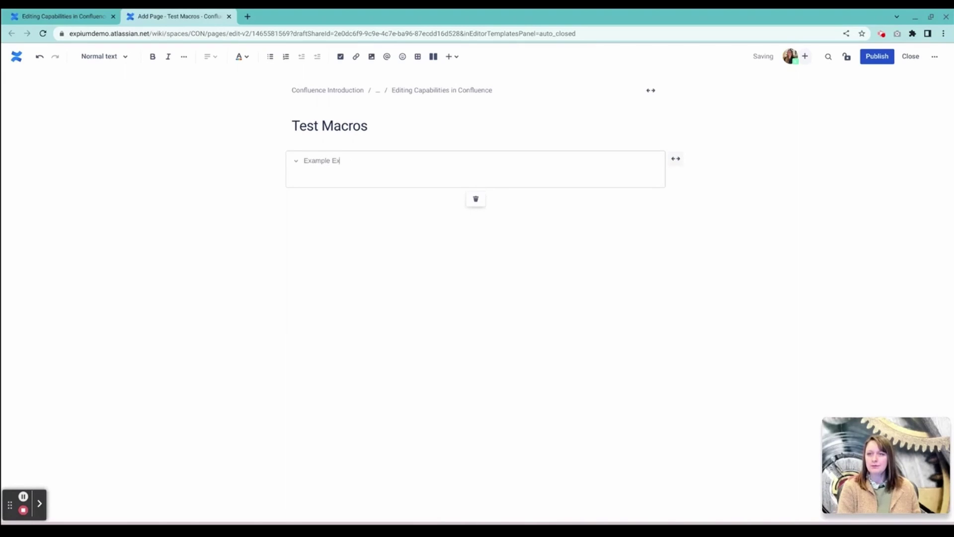
pyautogui.write('pand')
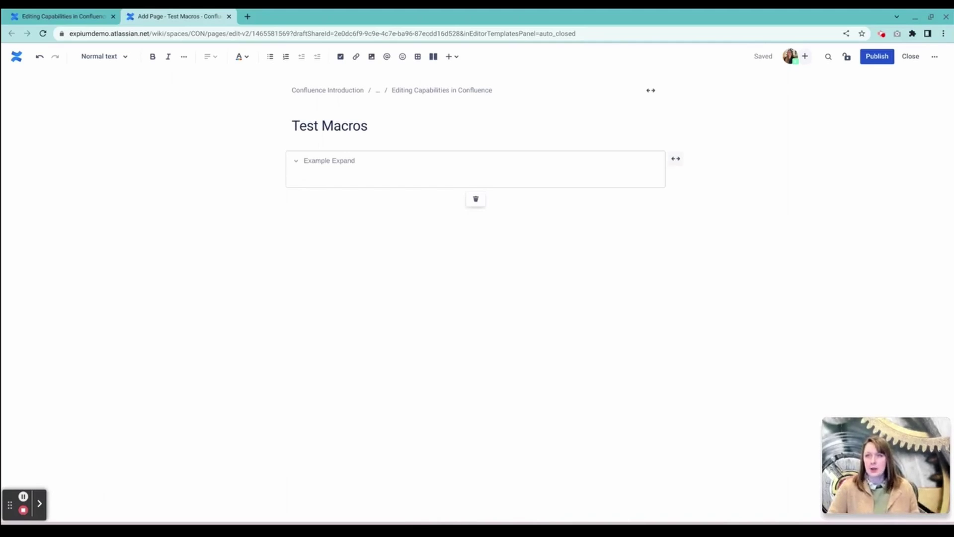
# - Add action items 'Item 1', 'Item 2' and a grinning-face emoji inside the expand
pyautogui.click(340, 57)
pyautogui.write('Item ')
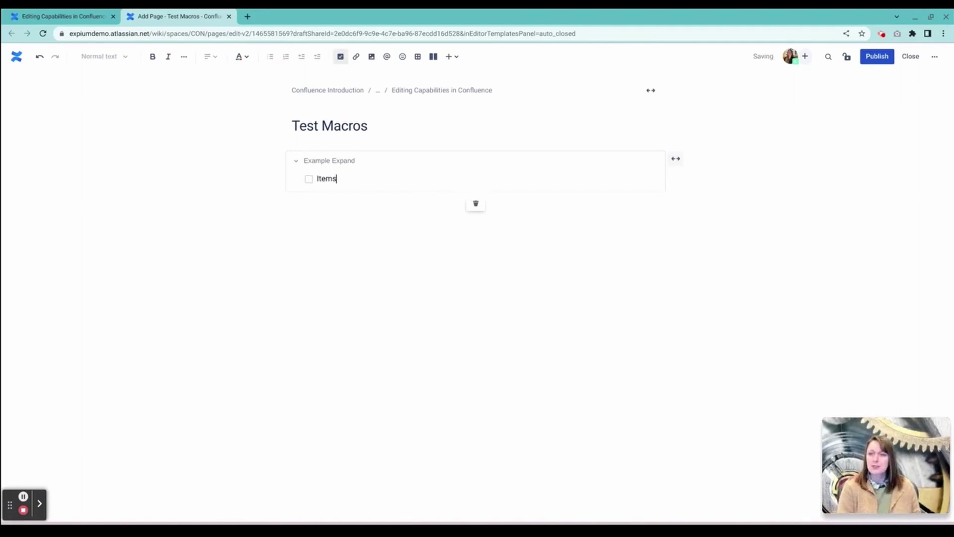
pyautogui.write('1')
pyautogui.press('Return')
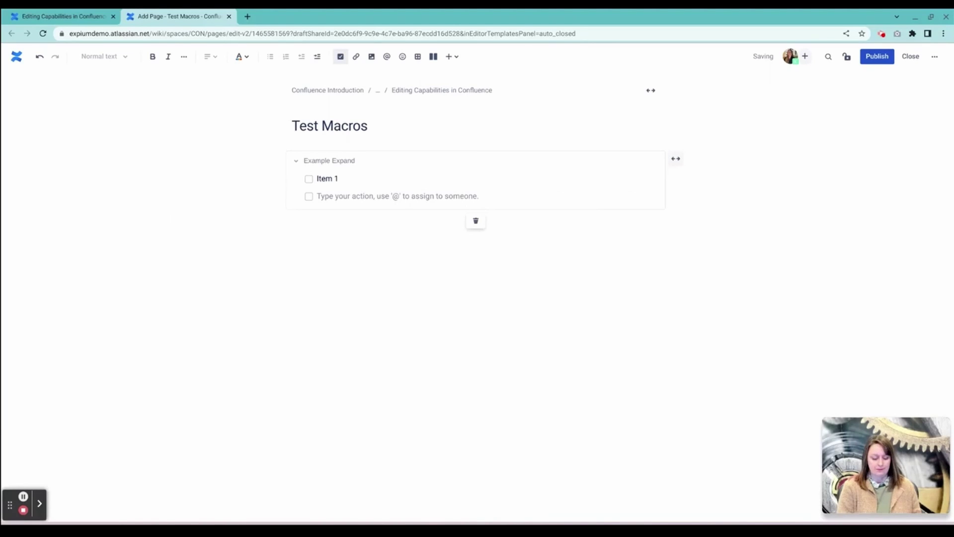
pyautogui.write('Item 2')
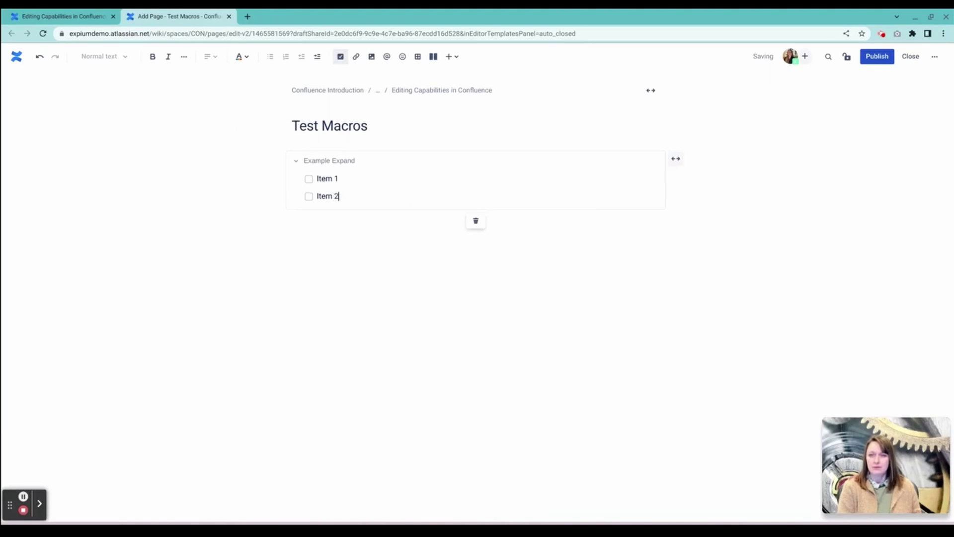
pyautogui.press('Return')
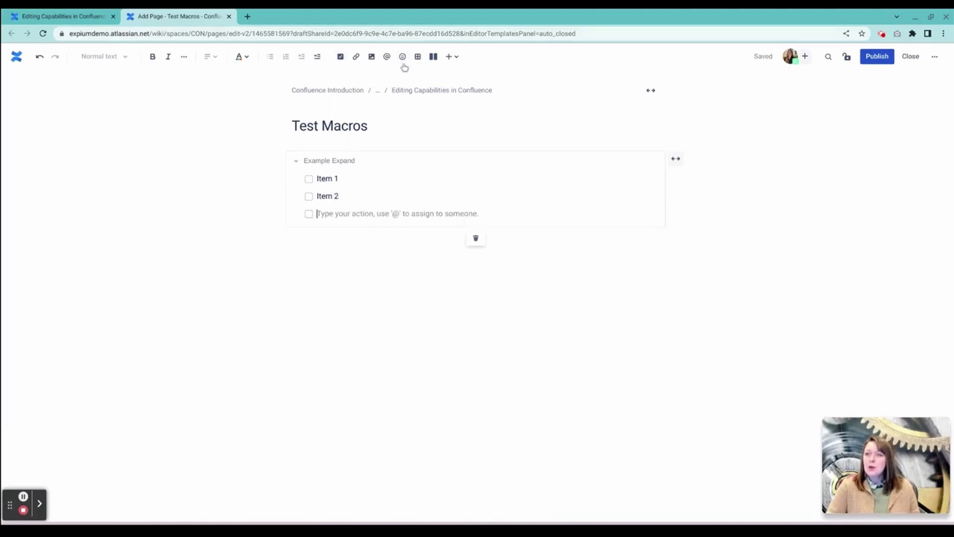
pyautogui.click(403, 62)
pyautogui.click(405, 159)
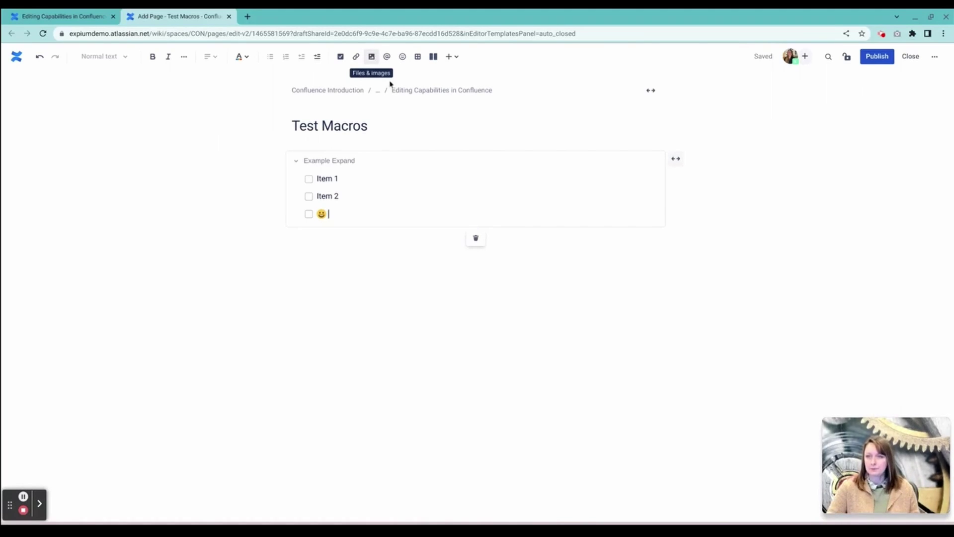
pyautogui.click(437, 320)
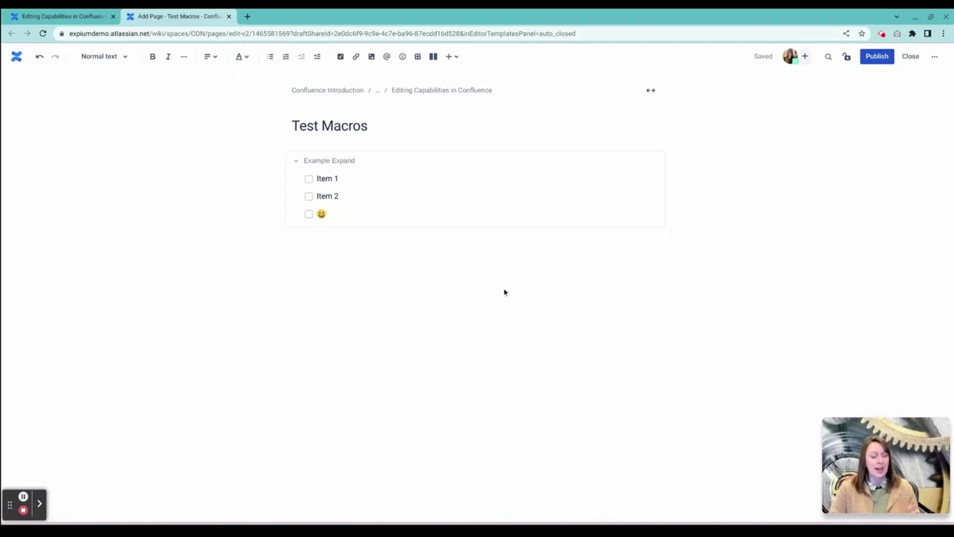
# - Publish Test Macros, then open and collapse Example Expand on the live page
pyautogui.click(876, 56)
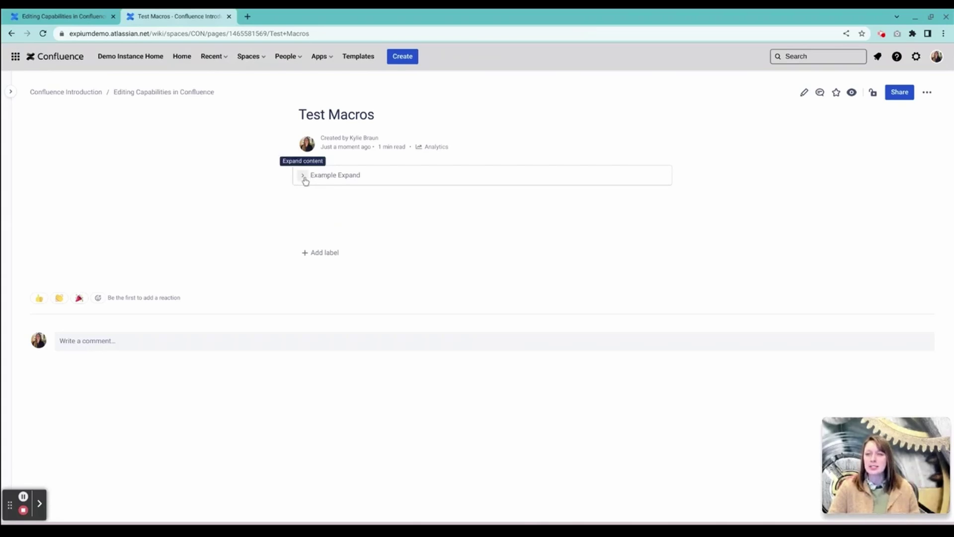
pyautogui.click(304, 177)
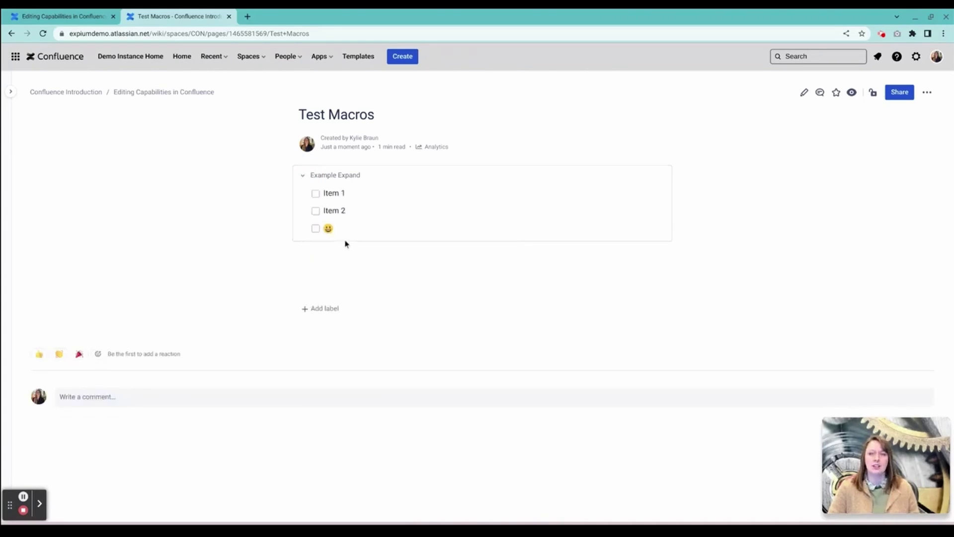
pyautogui.click(304, 174)
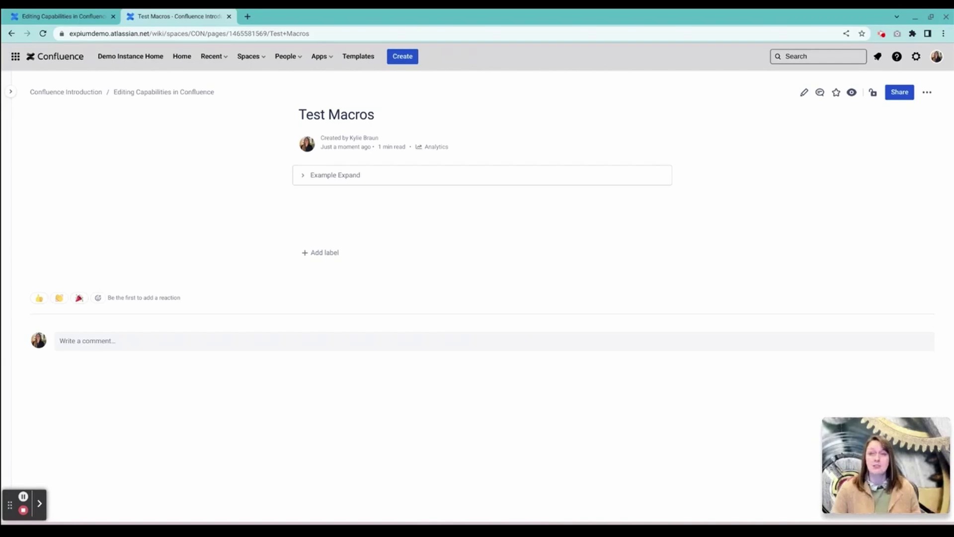
# - Reopen Test Macros in the editor and bring up the insertable elements list
pyautogui.click(803, 99)
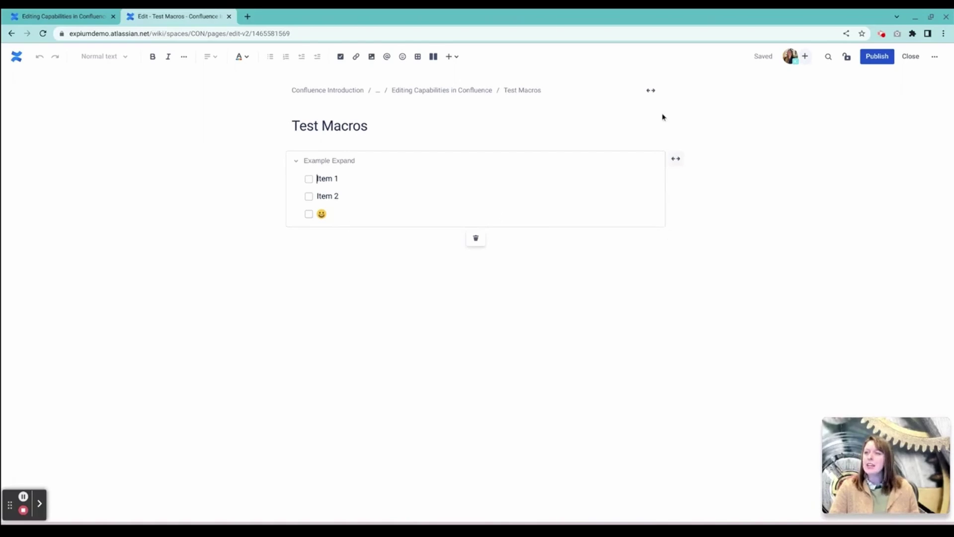
pyautogui.click(687, 231)
pyautogui.click(680, 230)
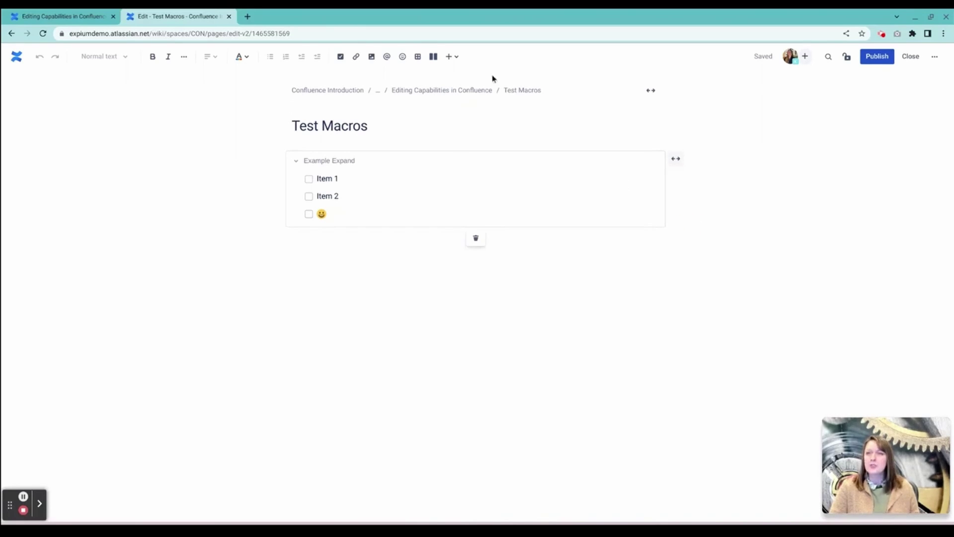
pyautogui.click(448, 57)
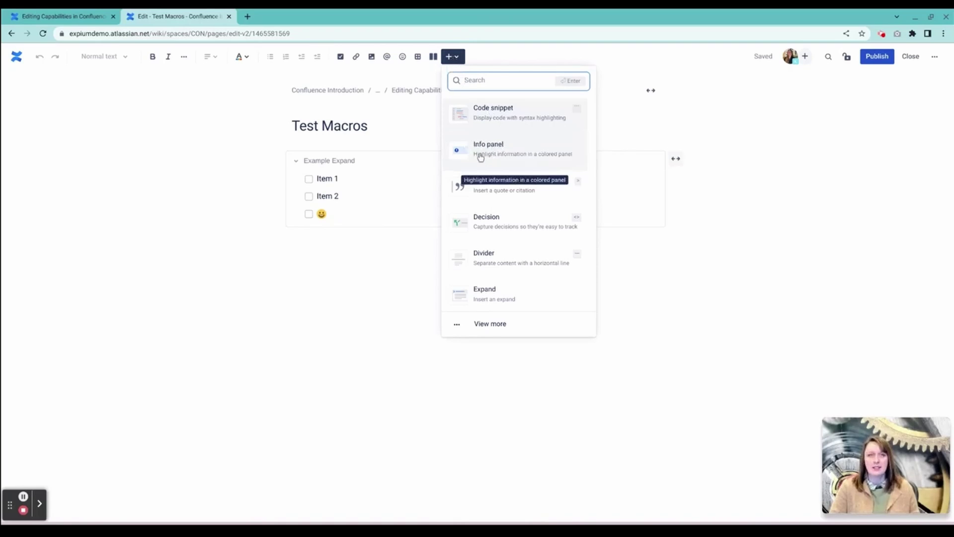
# - Add info panels inside Example Expand under the checklist and below the expand
pyautogui.click(480, 158)
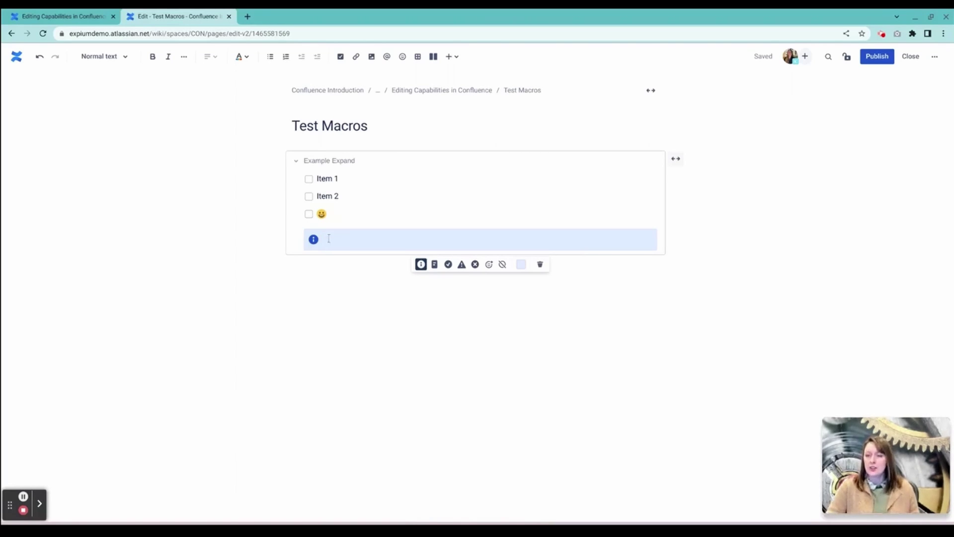
pyautogui.click(310, 295)
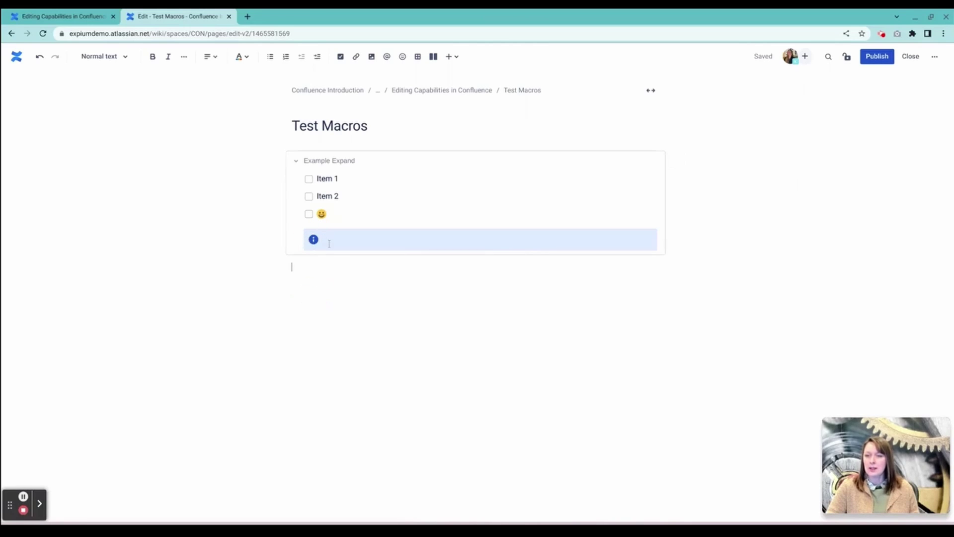
pyautogui.click(453, 58)
pyautogui.click(496, 158)
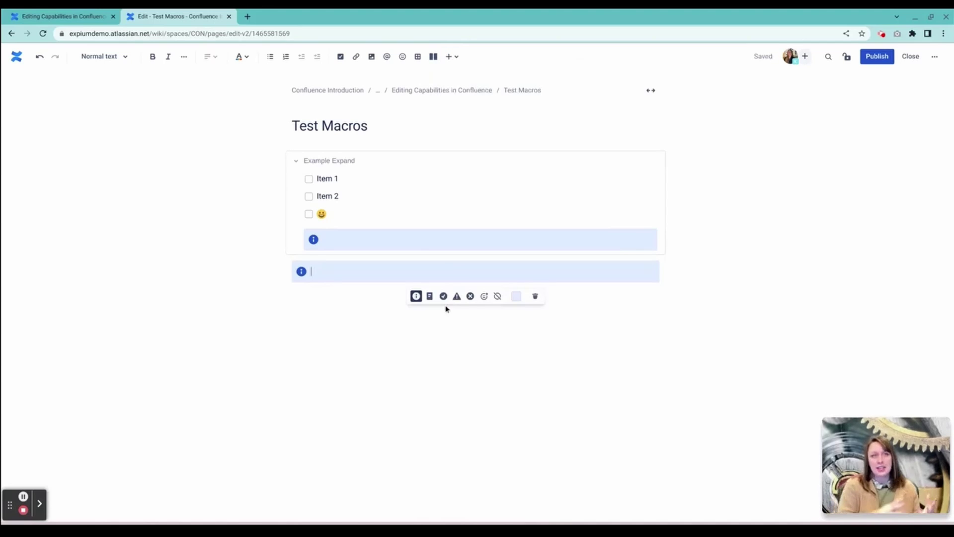
# - Make the panel inside Example Expand a Warning panel with a yellow background
pyautogui.click(439, 244)
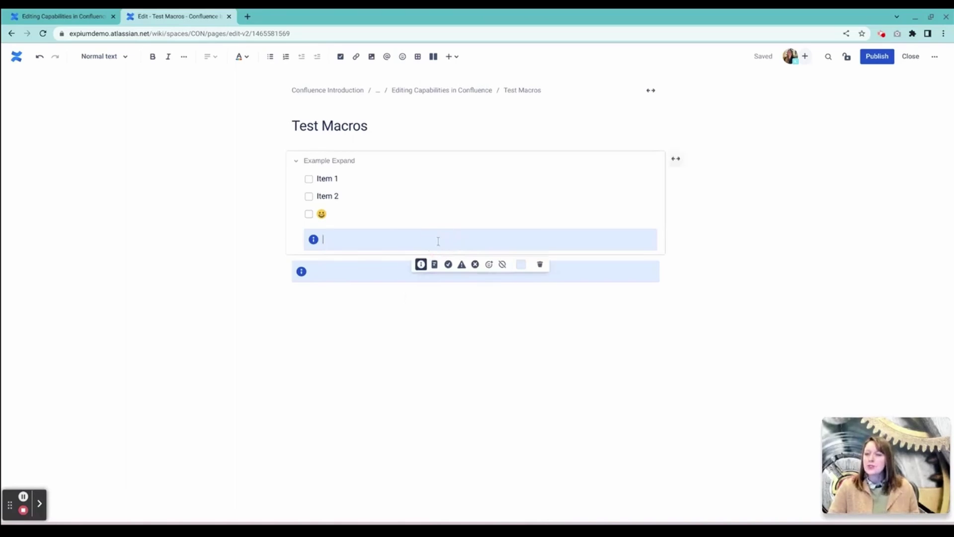
pyautogui.click(391, 237)
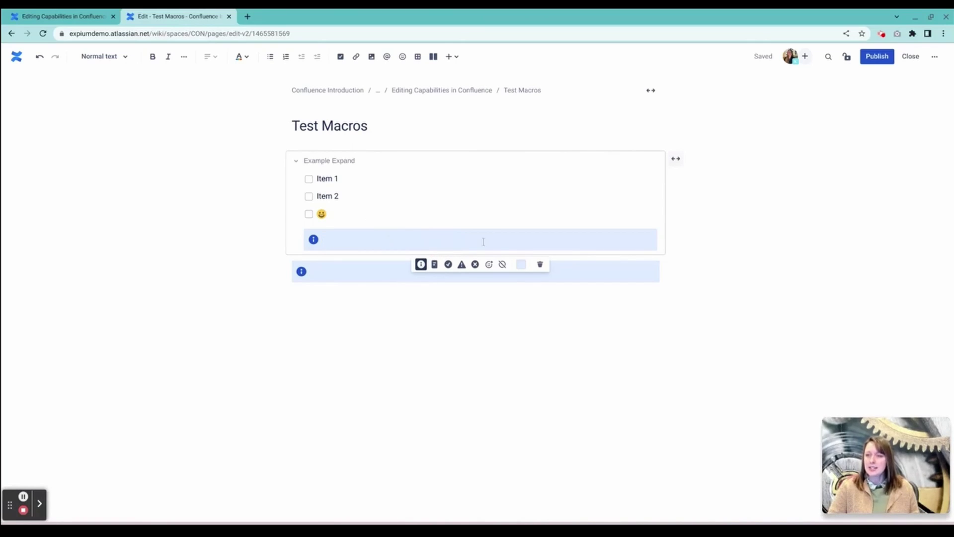
pyautogui.click(521, 268)
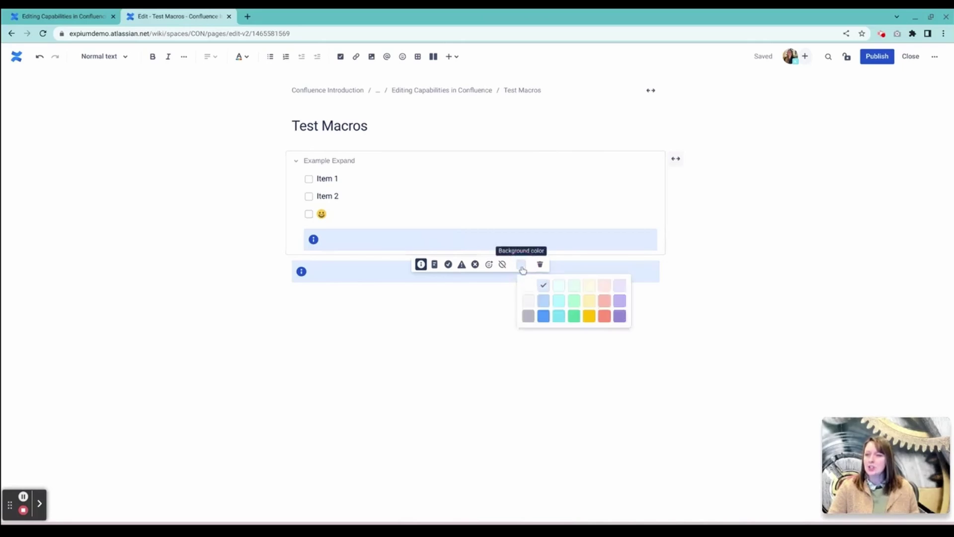
pyautogui.click(589, 301)
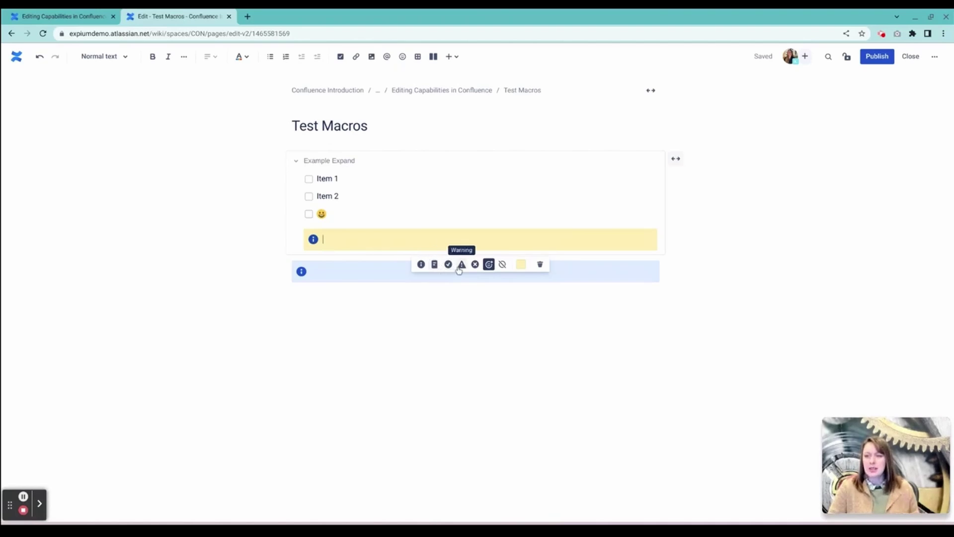
pyautogui.click(460, 266)
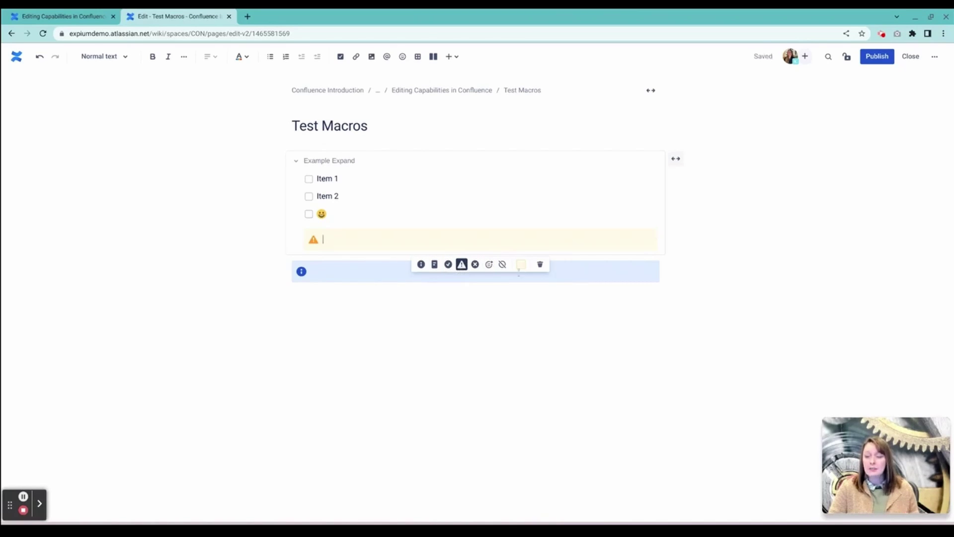
pyautogui.click(520, 269)
pyautogui.click(588, 301)
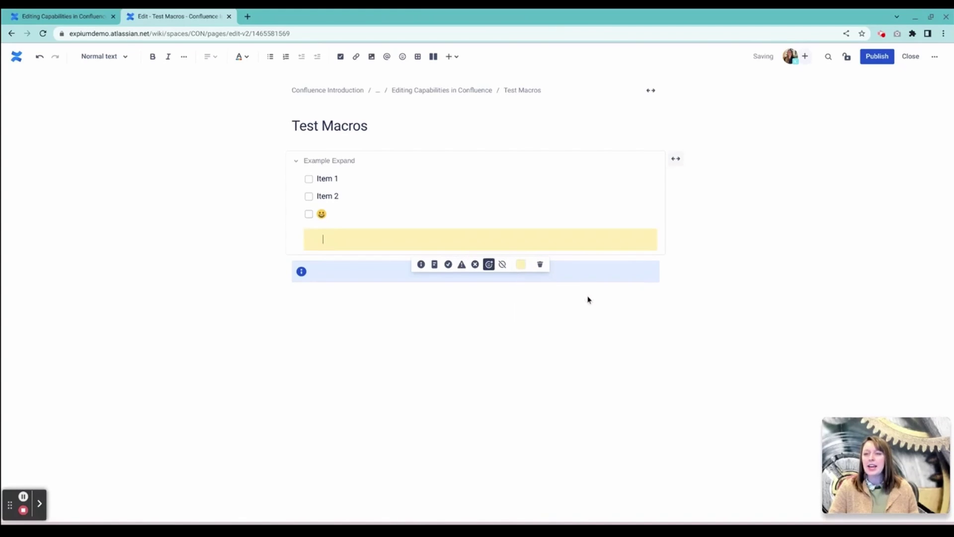
# - Replace the panel icon with the spiral notepad emoji, found by searching 'note'
pyautogui.click(489, 264)
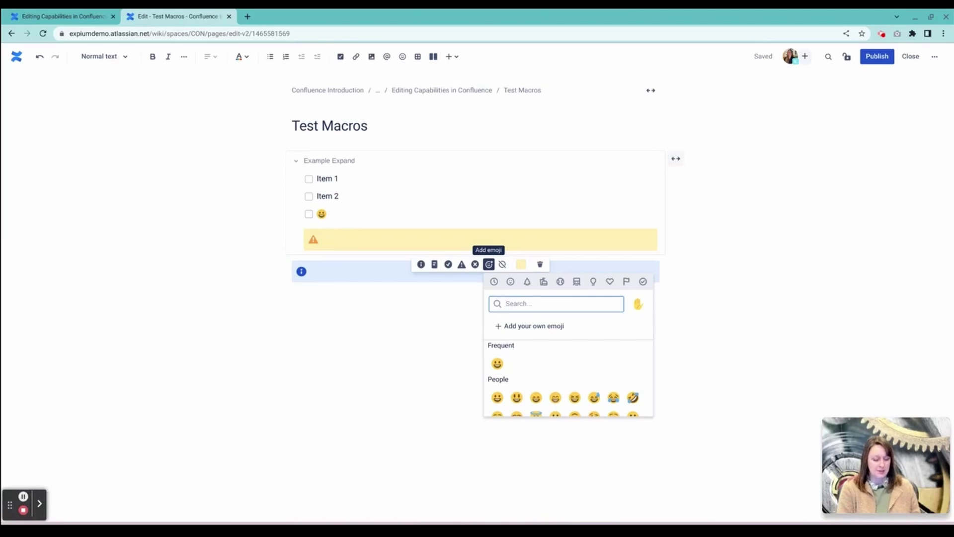
pyautogui.write('note')
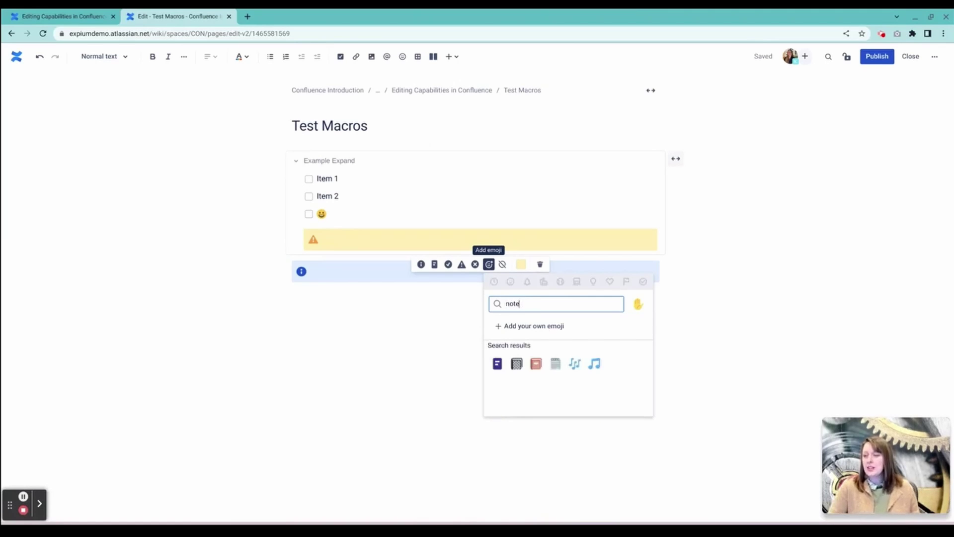
pyautogui.click(556, 365)
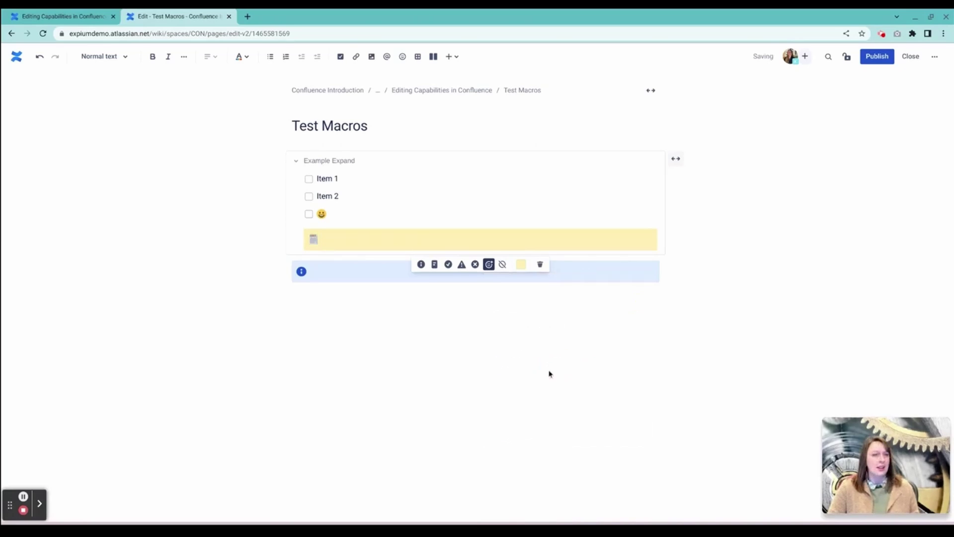
# - Change the lower info panel to Success type with a bright green background
pyautogui.click(328, 273)
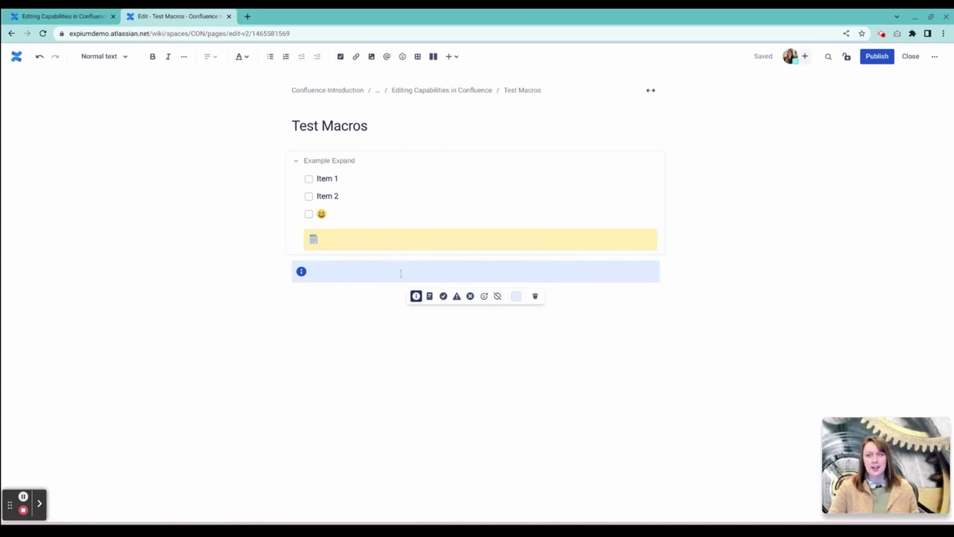
pyautogui.click(443, 296)
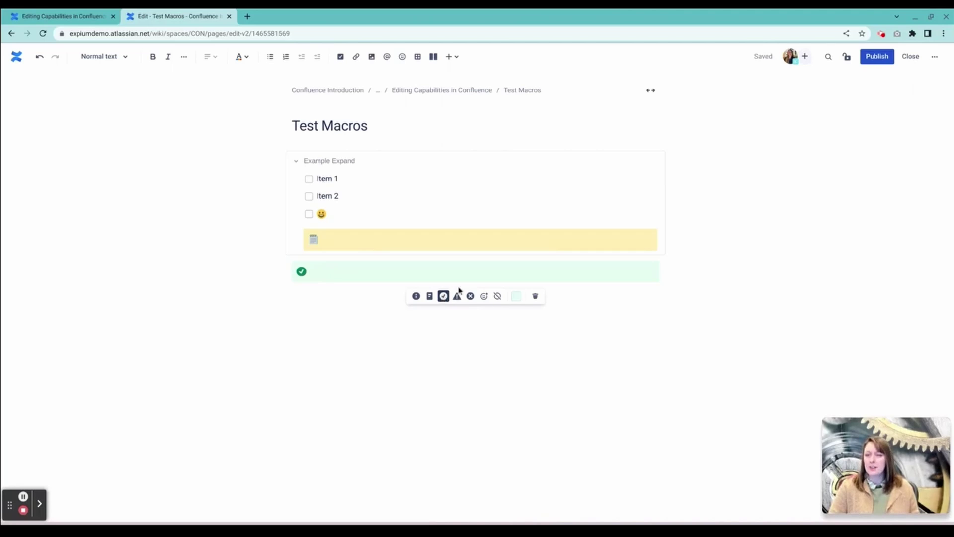
pyautogui.click(516, 301)
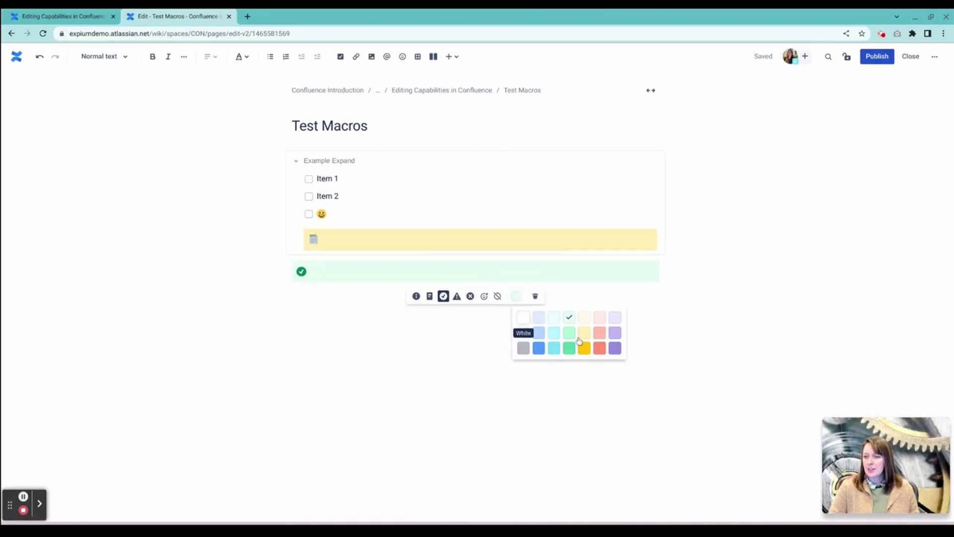
pyautogui.click(566, 351)
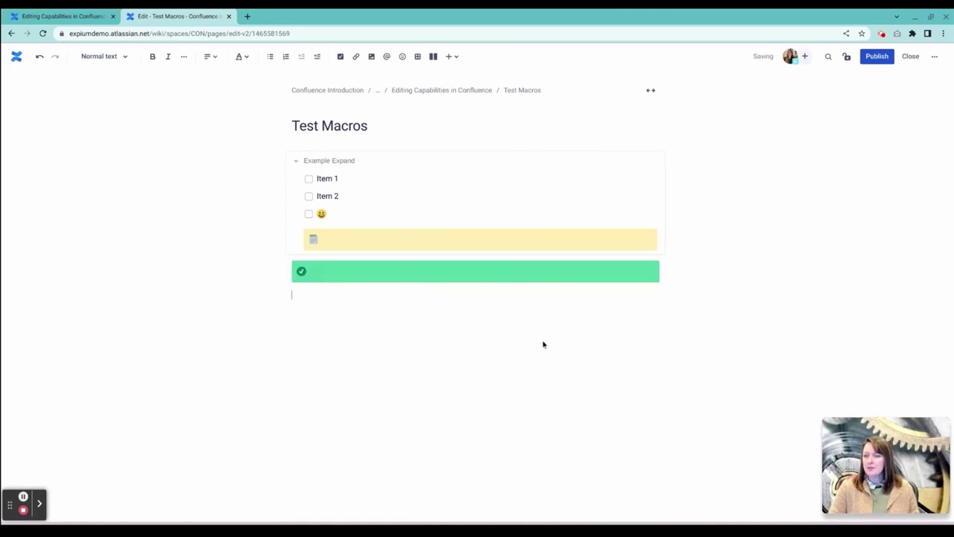
# - Publish Test Macros and expand Example Expand on the published page to reveal its contents
pyautogui.click(871, 57)
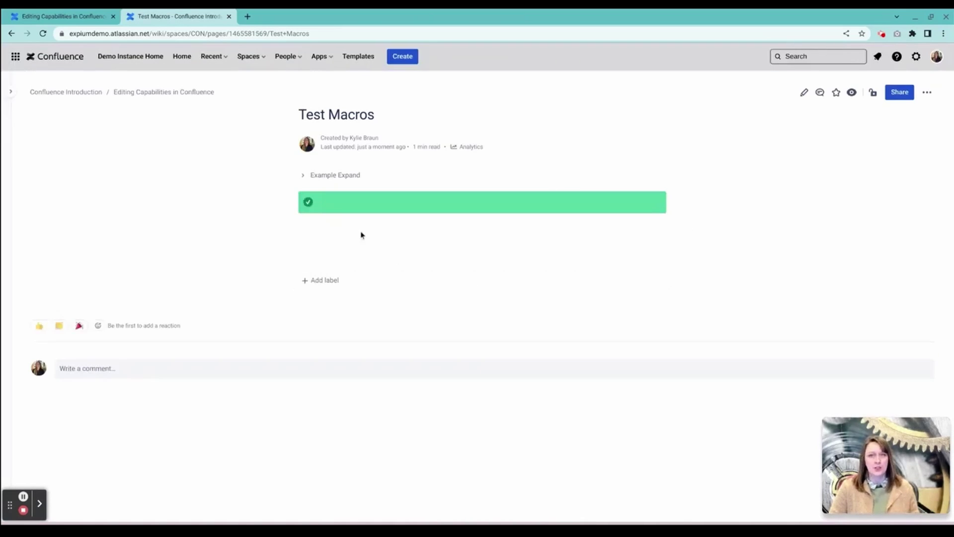
pyautogui.click(304, 176)
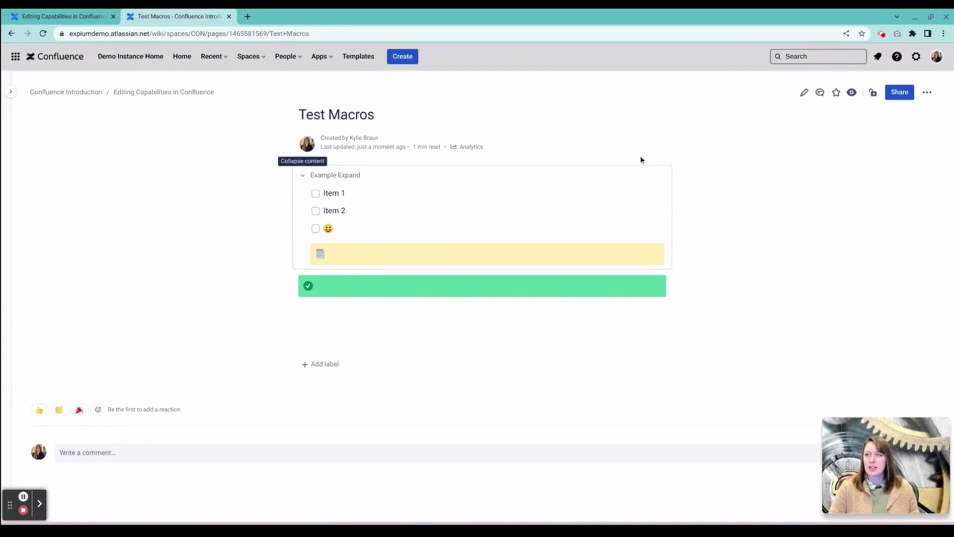
# - Reopen the page for editing and type 'Info Panel 1' into the yellow panel
pyautogui.click(804, 93)
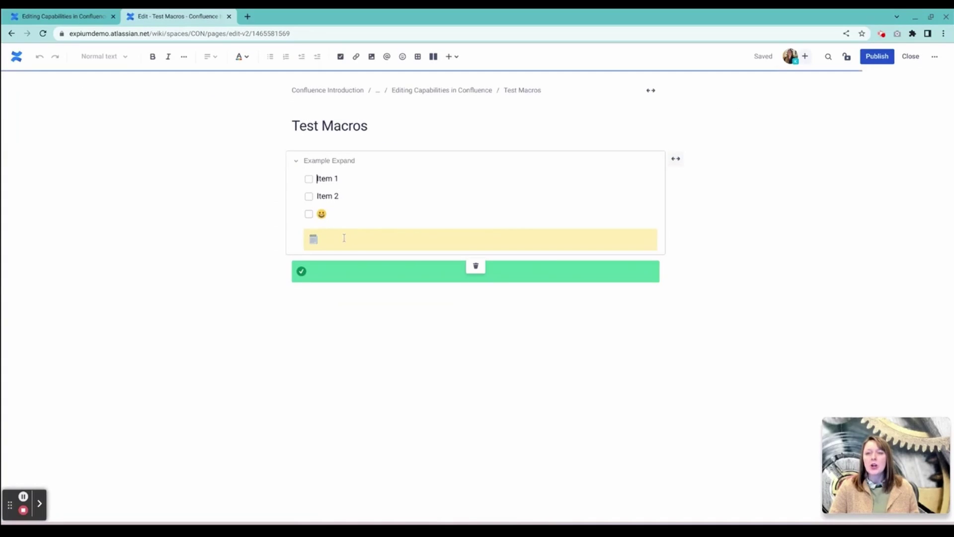
pyautogui.click(345, 239)
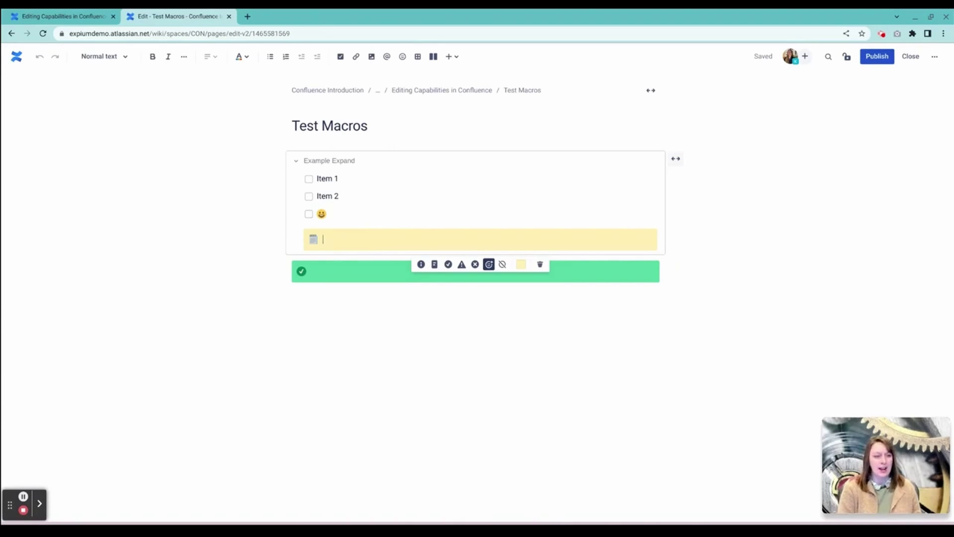
pyautogui.write('Info Pannel 1')
pyautogui.press('BackSpace')
pyautogui.press('BackSpace')
pyautogui.press('BackSpace')
pyautogui.press('BackSpace')
pyautogui.press('BackSpace')
pyautogui.write('el 1')
# - Type 'Info Panel 2' into the green panel and start a line below it
pyautogui.click(334, 276)
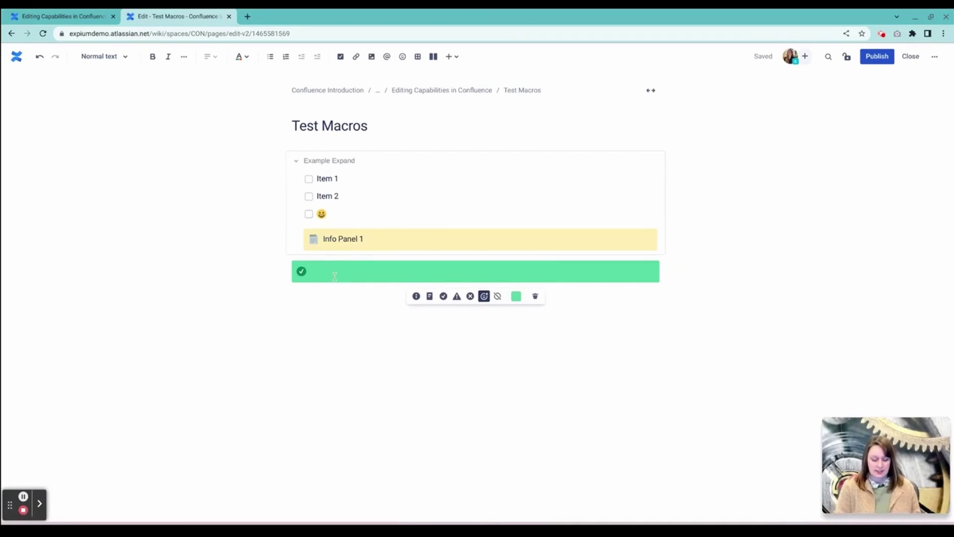
pyautogui.write('Info')
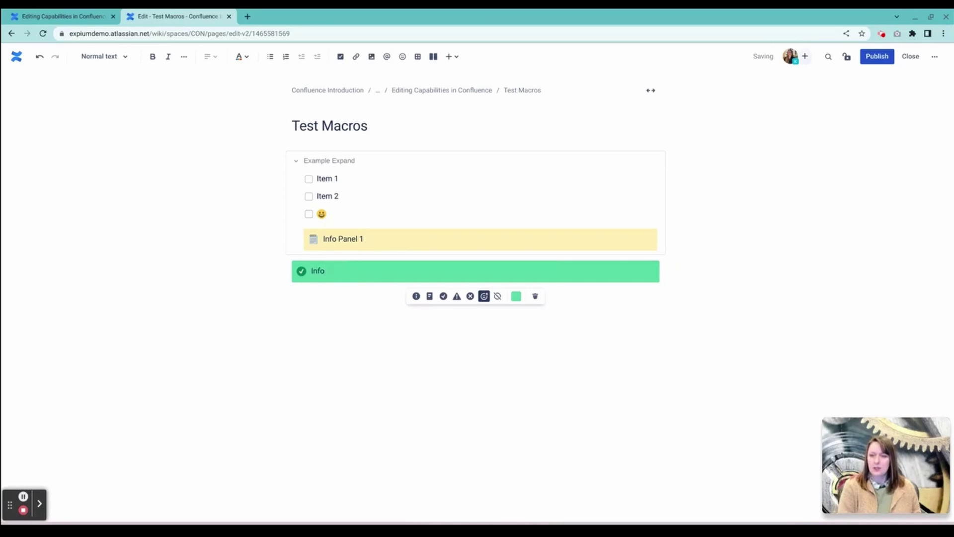
pyautogui.write(' Panel 2')
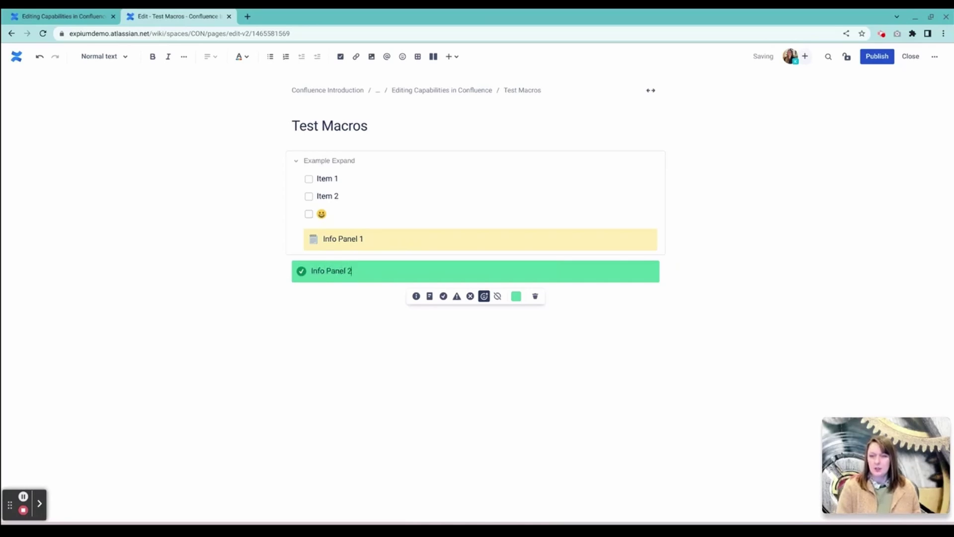
pyautogui.click(346, 321)
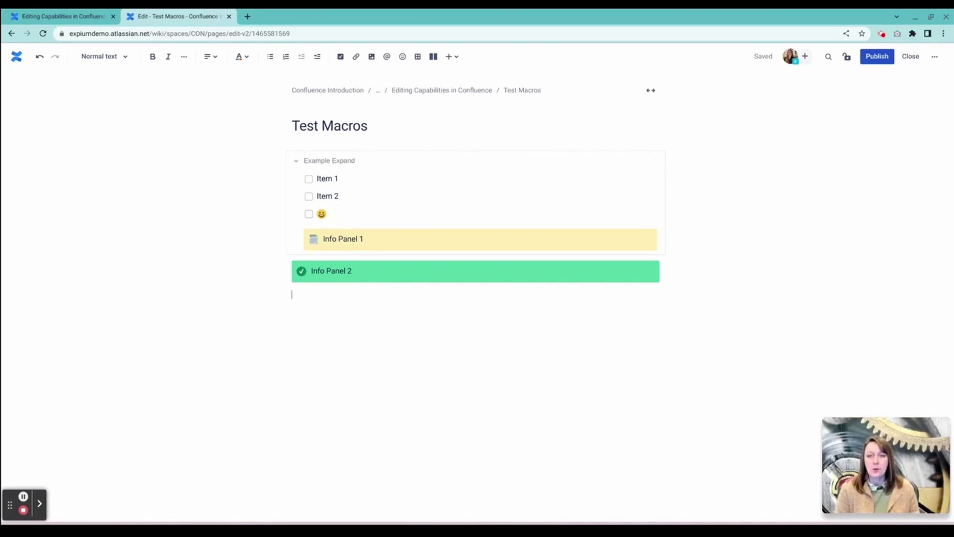
pyautogui.click(377, 279)
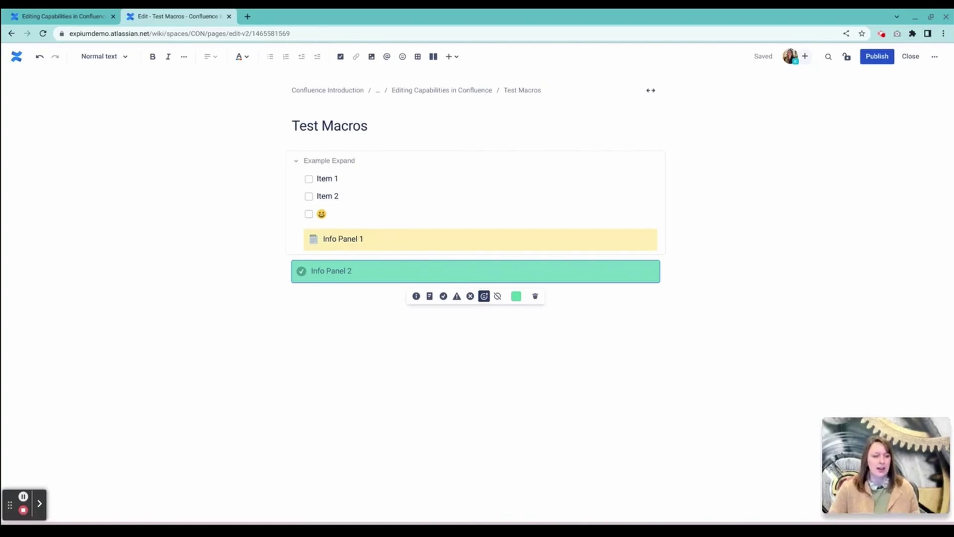
pyautogui.click(717, 286)
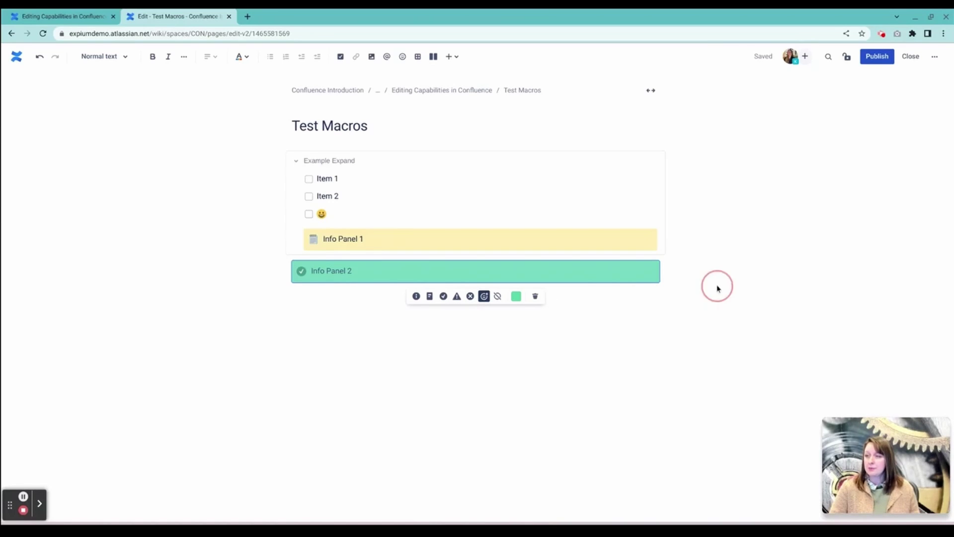
pyautogui.click(675, 279)
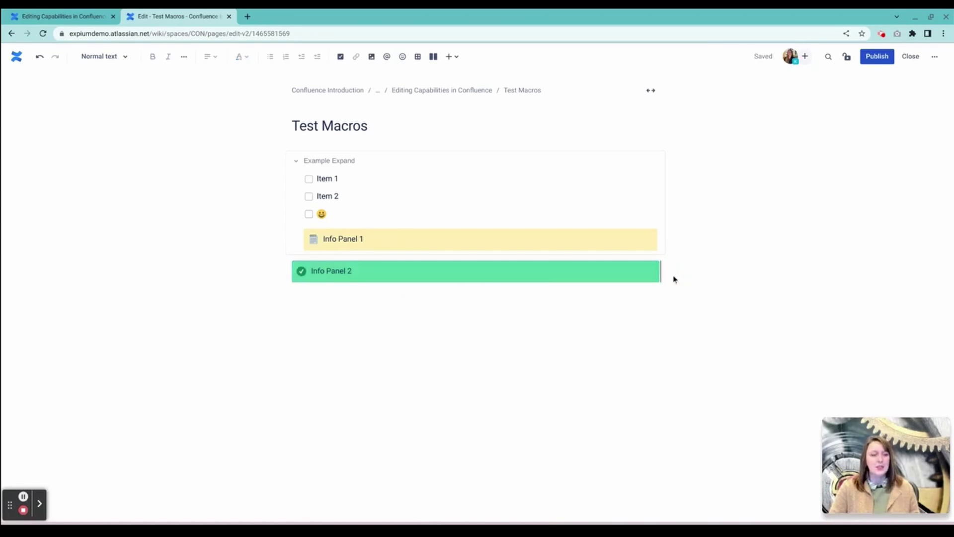
# - Insert an action item below Info Panel 2 via the 'action' search
pyautogui.click(453, 57)
pyautogui.write('action')
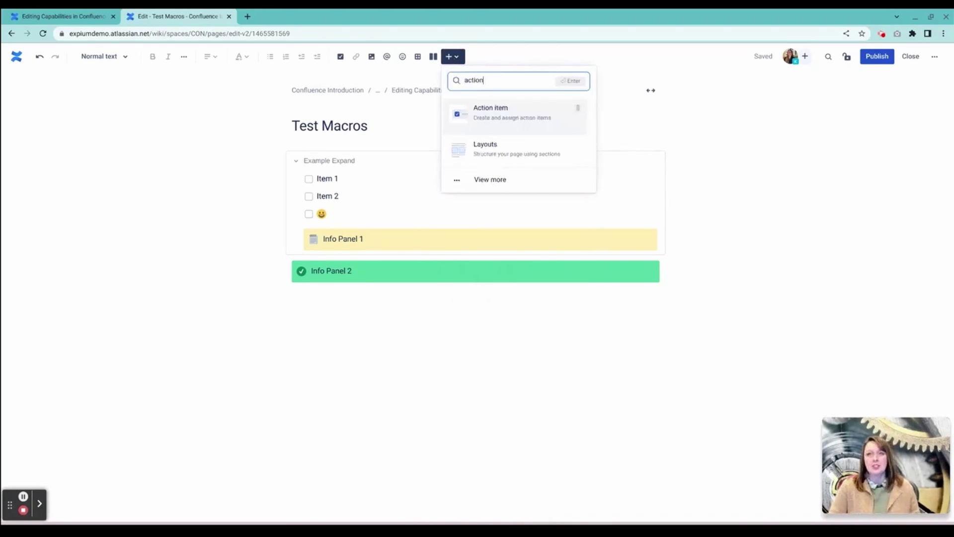
pyautogui.click(483, 120)
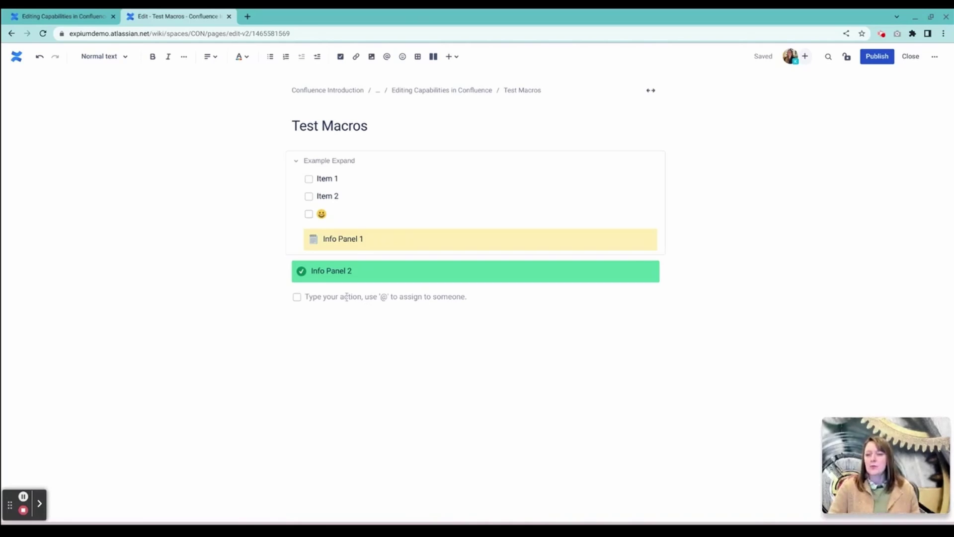
pyautogui.click(317, 296)
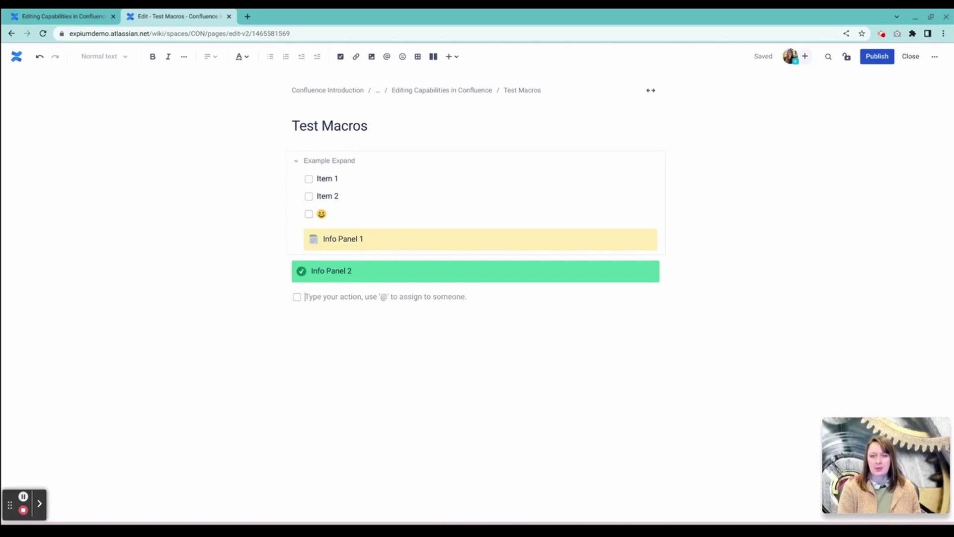
pyautogui.write('(')
pyautogui.write('tem')
pyautogui.write(' of')
pyautogui.write(' work 1')
pyautogui.write(' @')
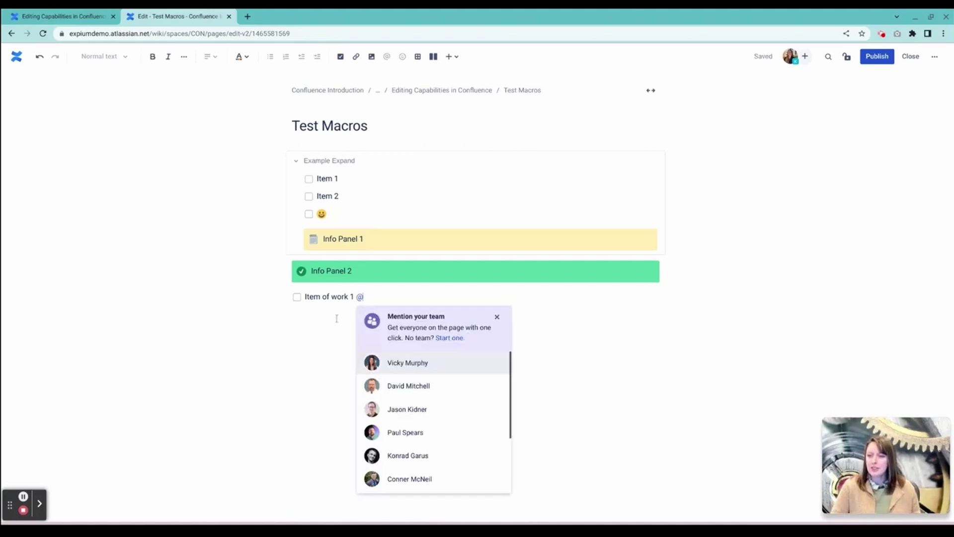
pyautogui.click(412, 365)
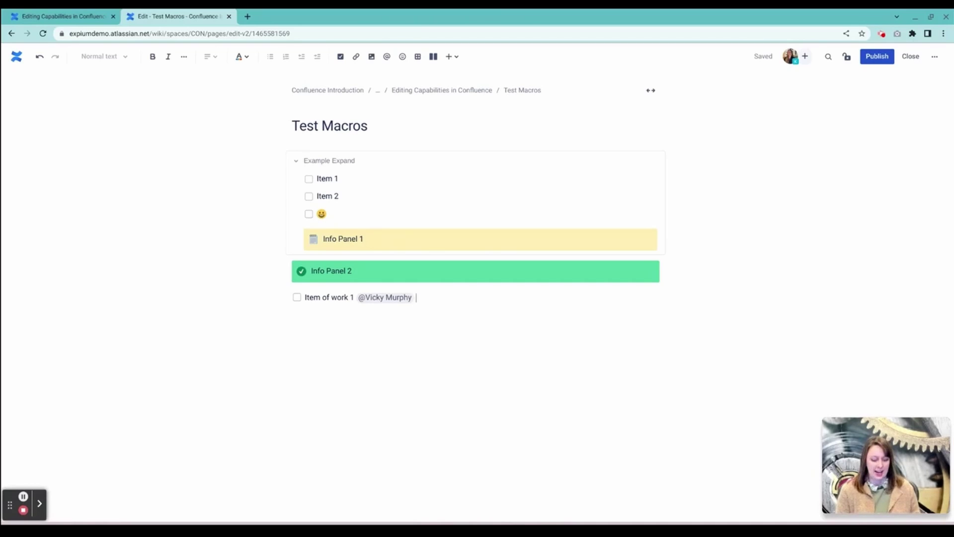
pyautogui.press('Return')
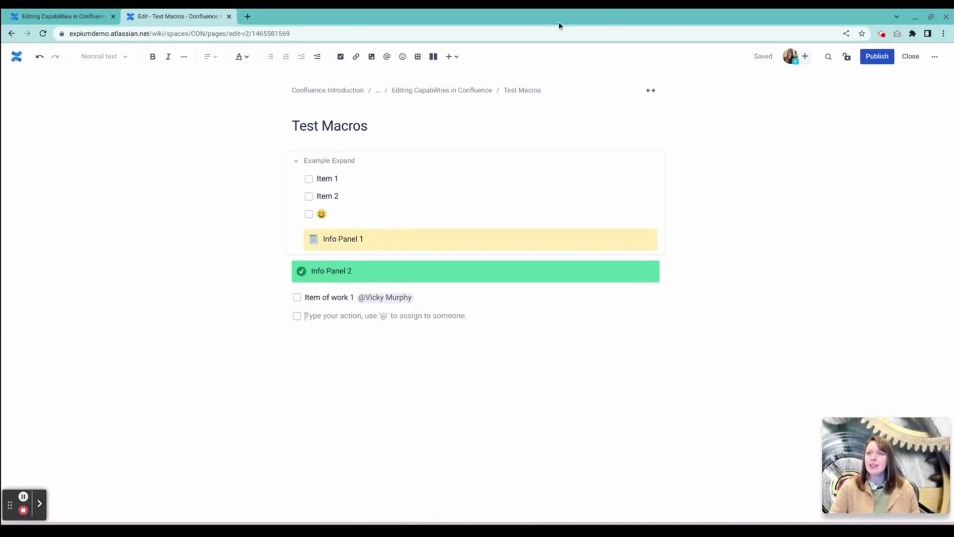
# - Insert a Table of Contents macro below the action items
pyautogui.click(455, 58)
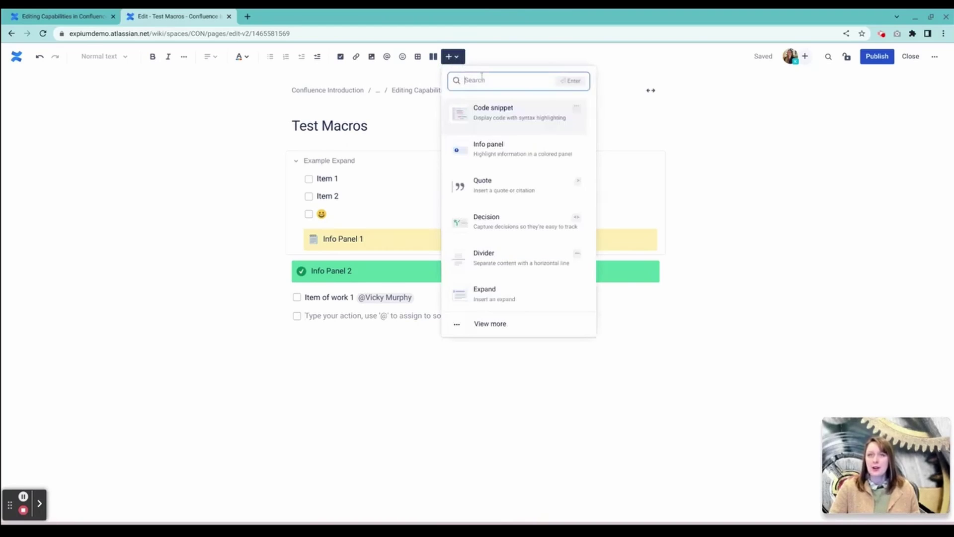
pyautogui.write('table')
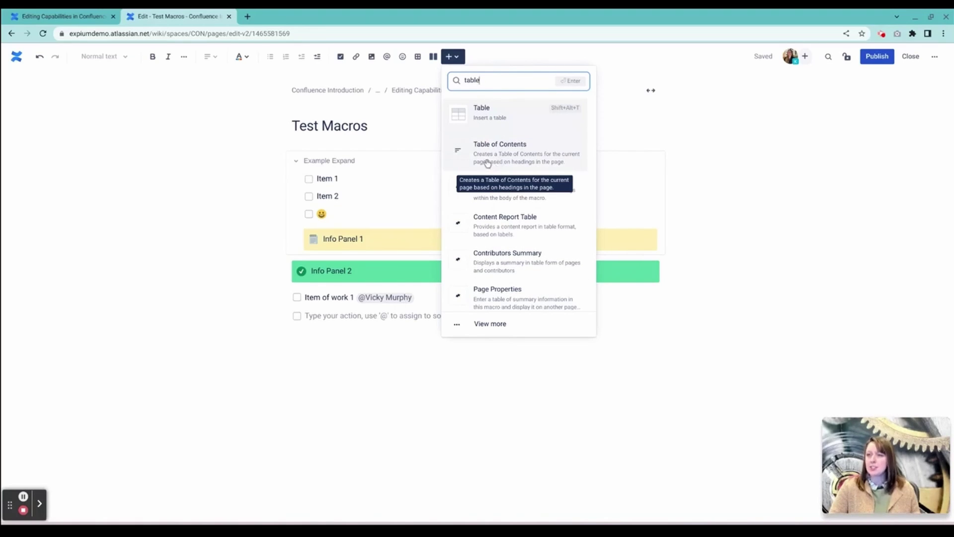
pyautogui.click(488, 162)
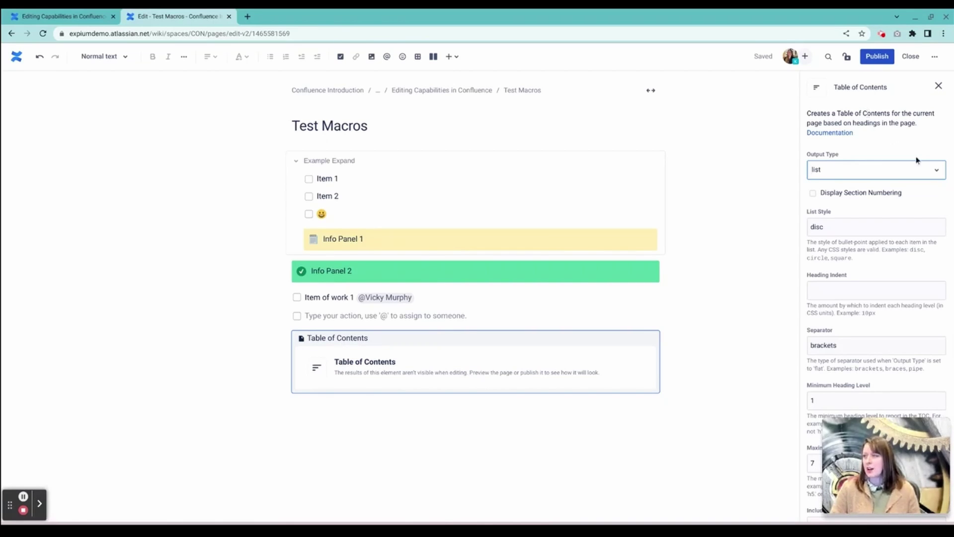
# - Keep List as the output type and review the remaining Table of Contents settings
pyautogui.click(934, 173)
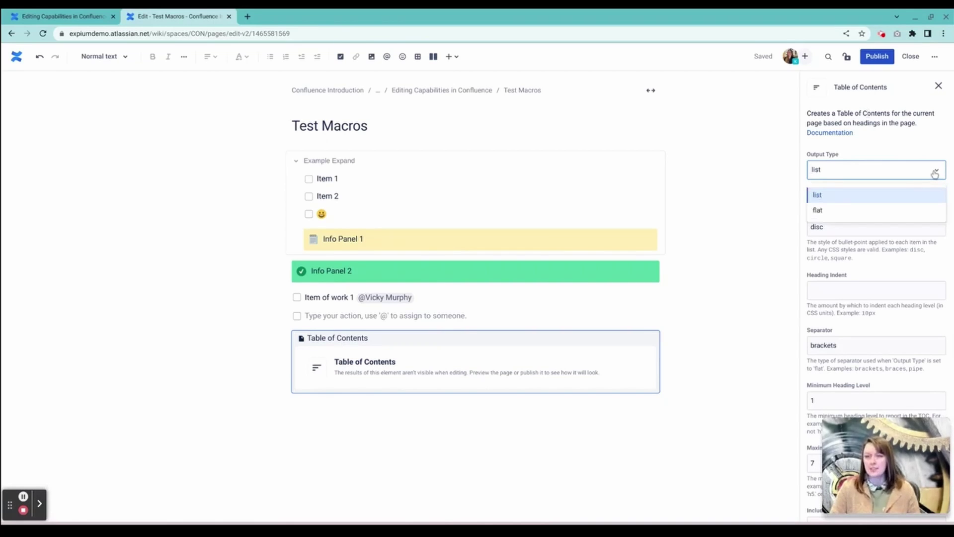
pyautogui.click(925, 157)
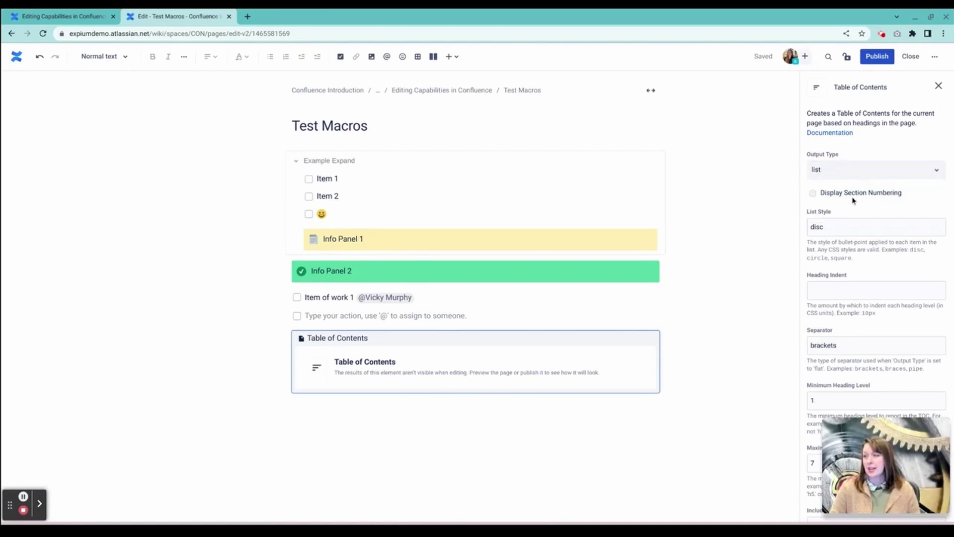
pyautogui.scroll(-1, 852, 271)
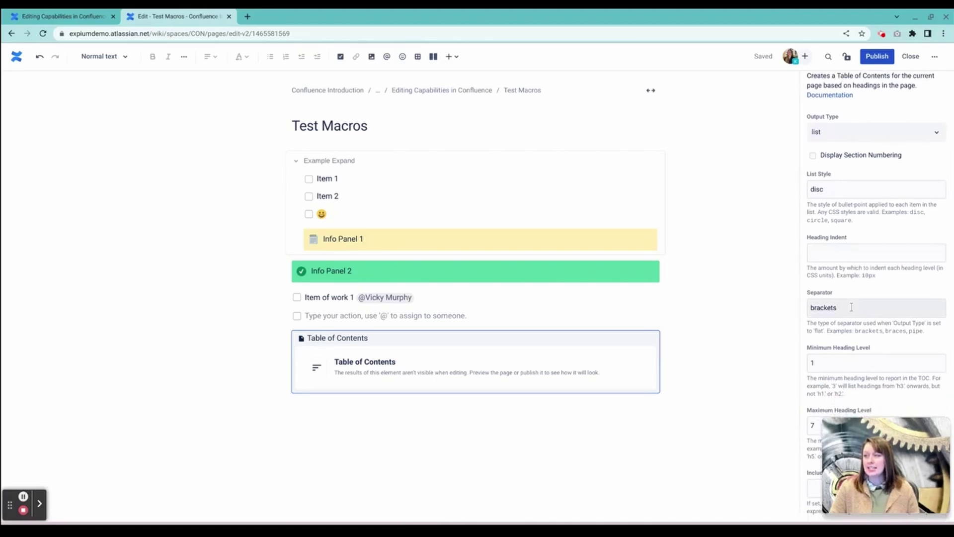
pyautogui.scroll(-3, 845, 308)
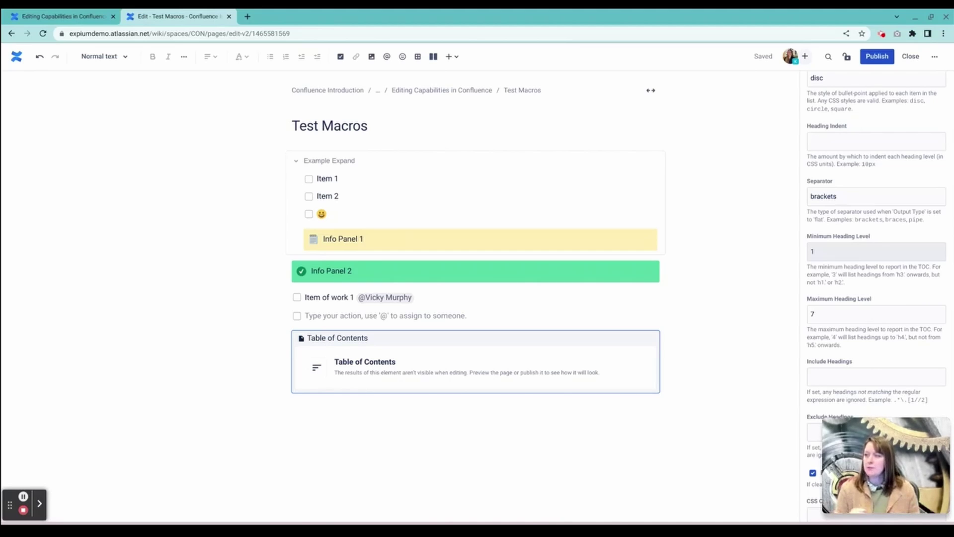
pyautogui.scroll(-3, 876, 297)
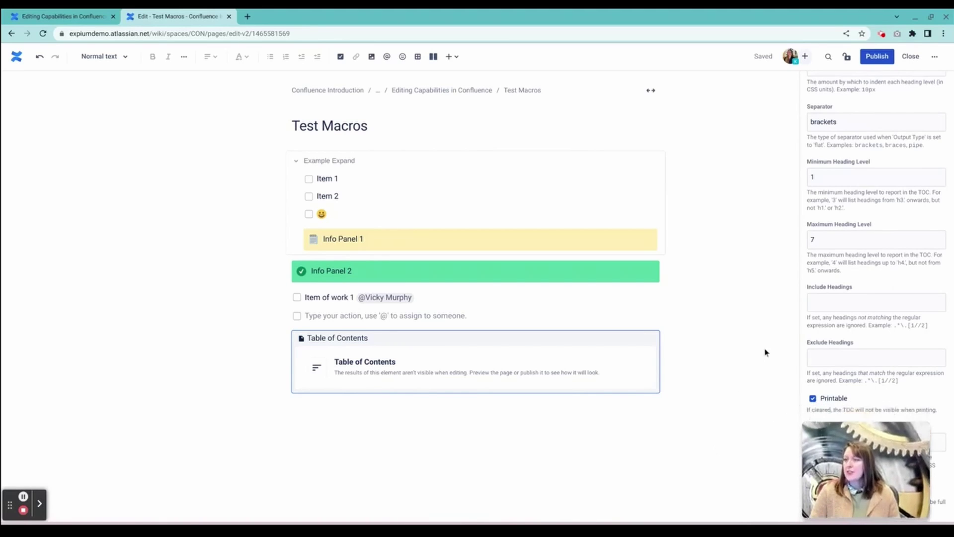
pyautogui.scroll(5, 855, 338)
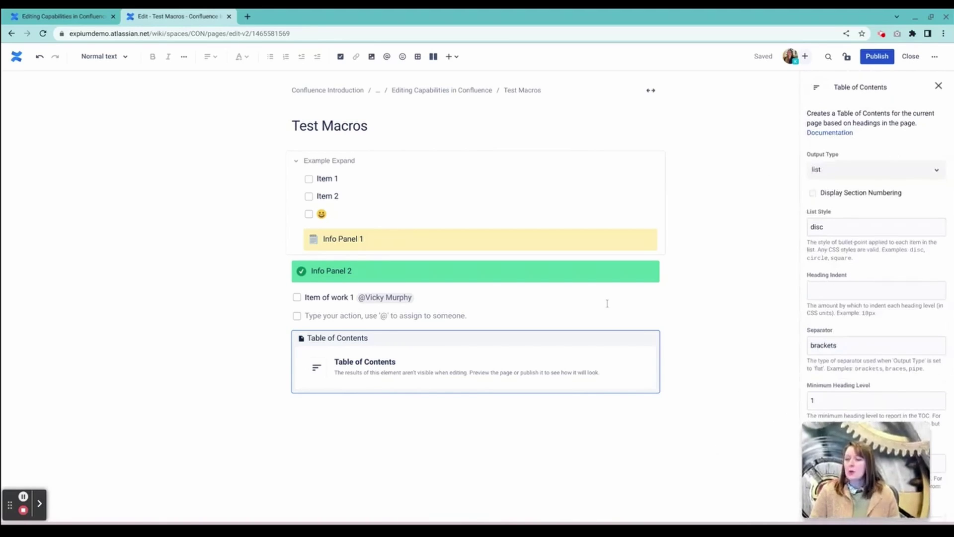
# - Close the TOC settings and widen the Table of Contents block to full width
pyautogui.click(939, 86)
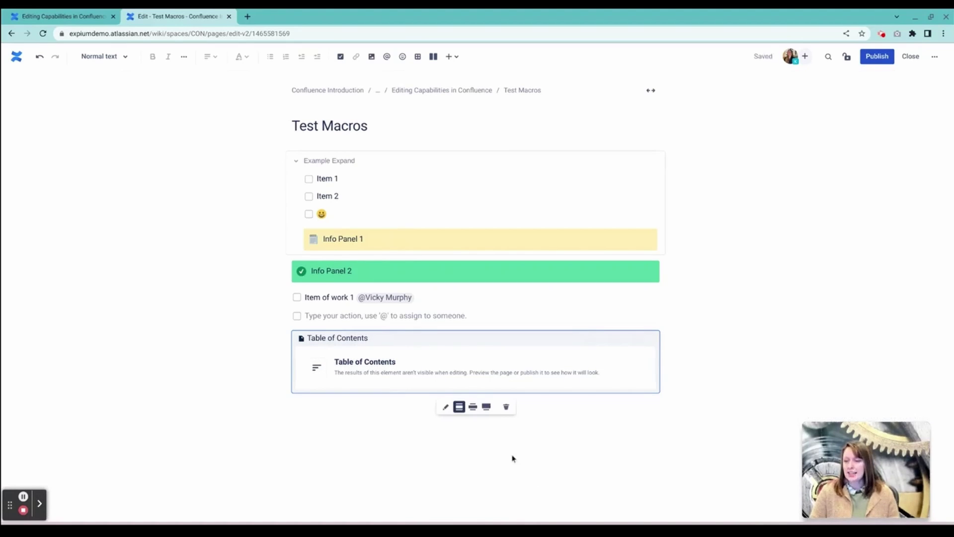
pyautogui.click(444, 408)
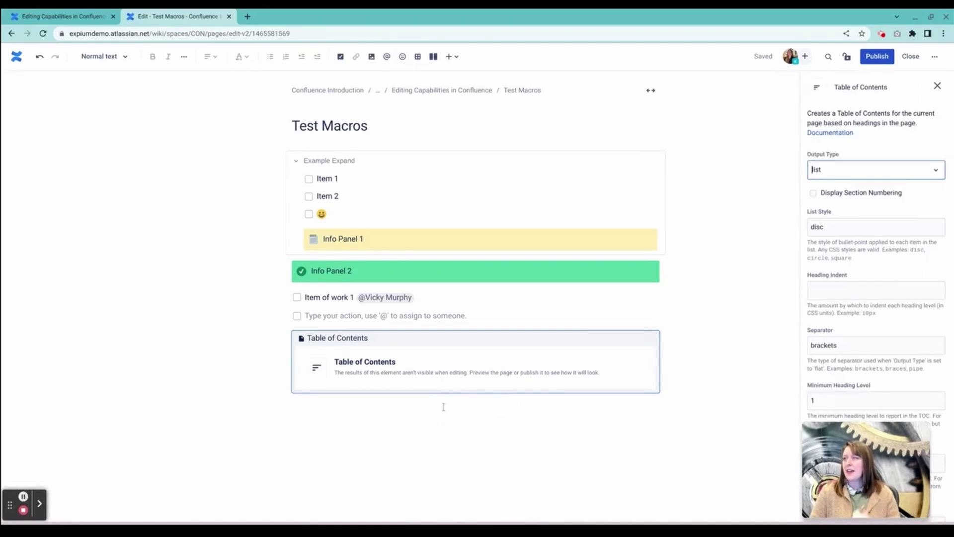
pyautogui.click(938, 86)
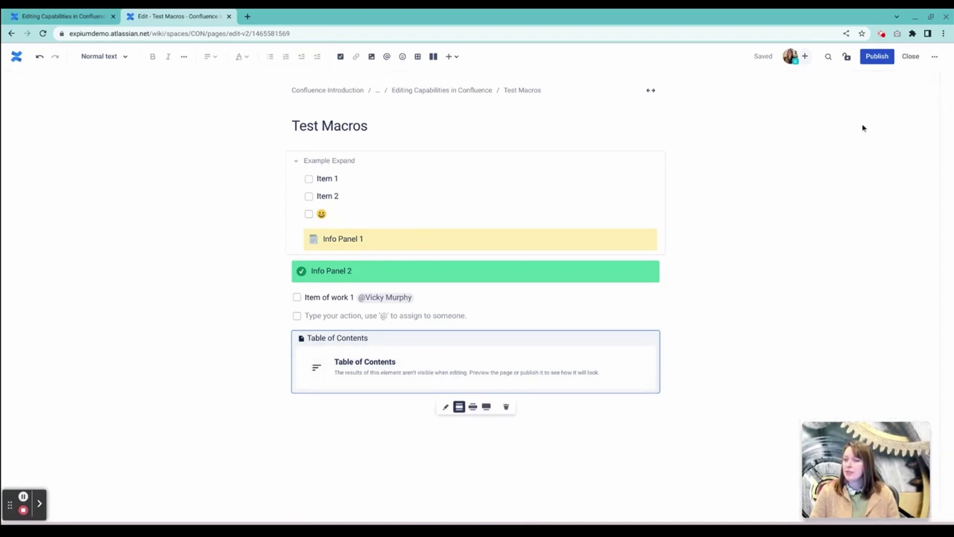
pyautogui.click(473, 406)
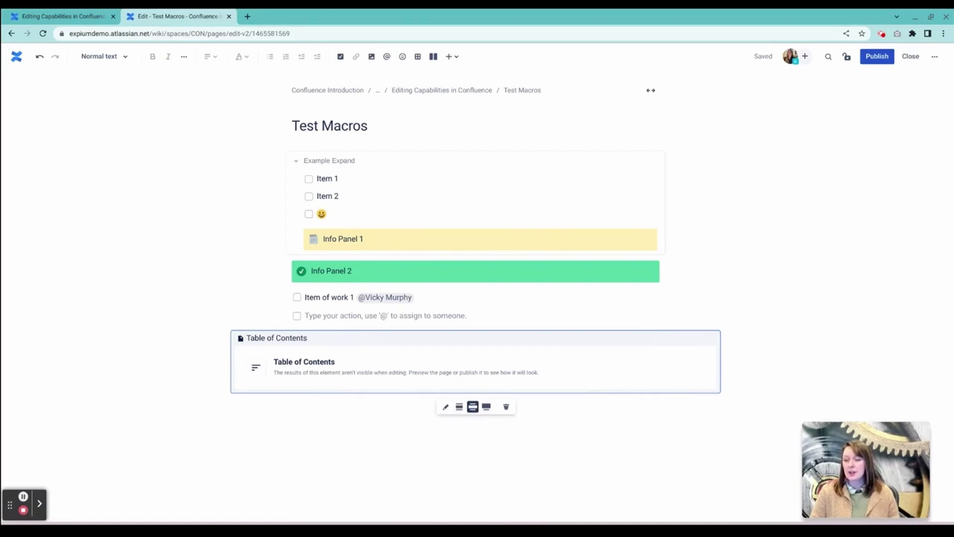
pyautogui.click(486, 407)
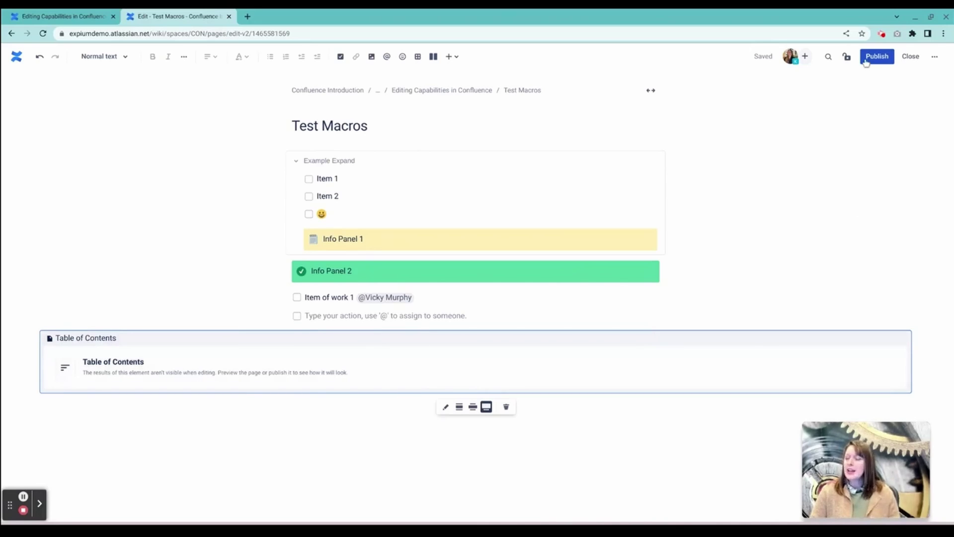
pyautogui.click(153, 324)
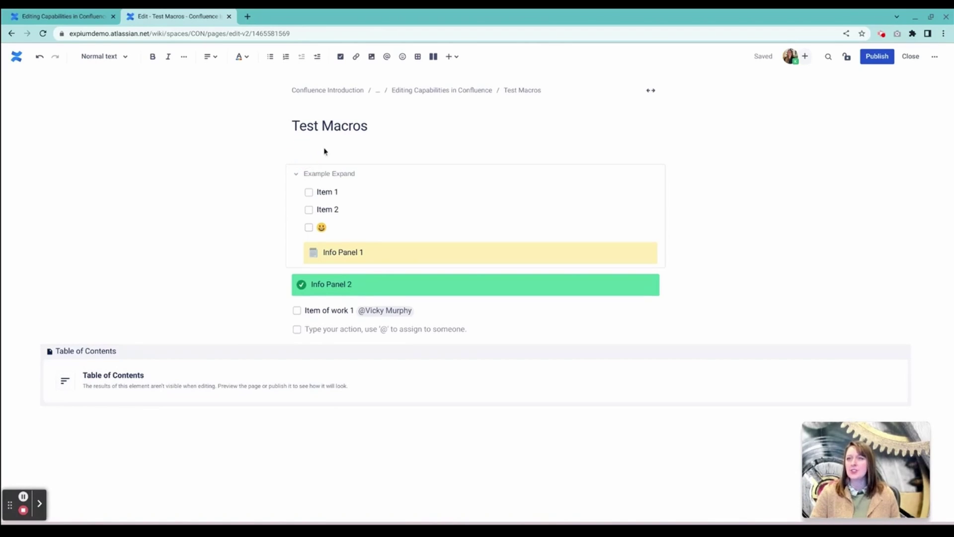
# - Add a Heading 1 line reading 'Heading 1' above Example Expand
pyautogui.click(452, 57)
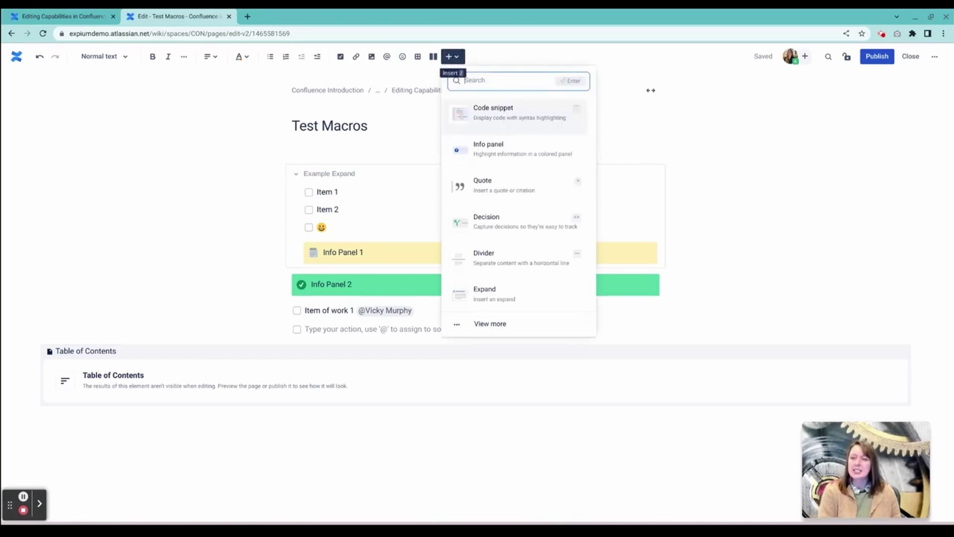
pyautogui.write('heading')
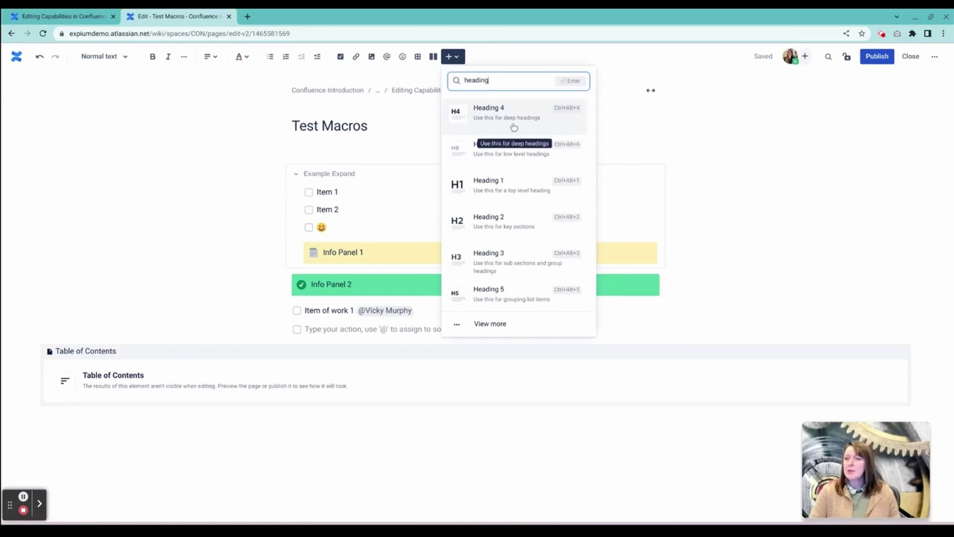
pyautogui.click(501, 186)
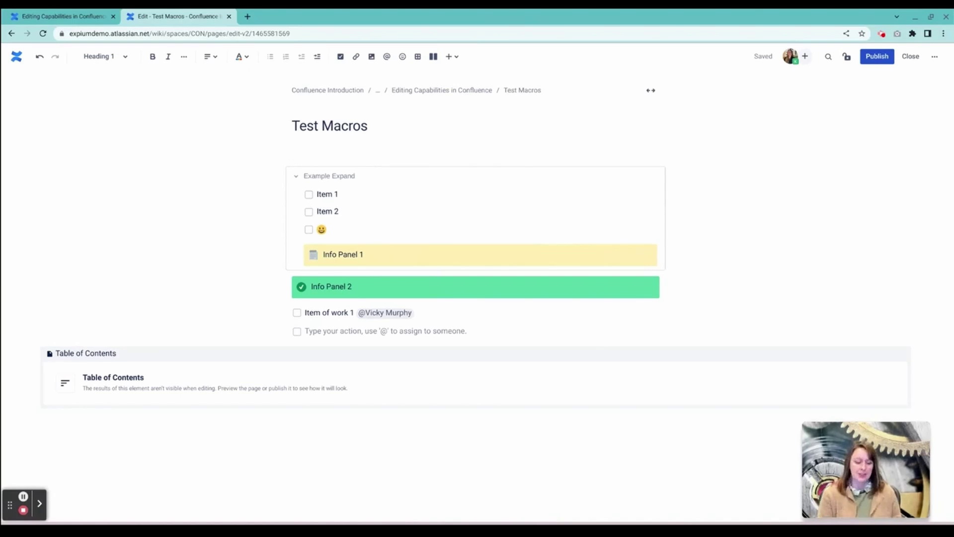
pyautogui.write('Heading 1')
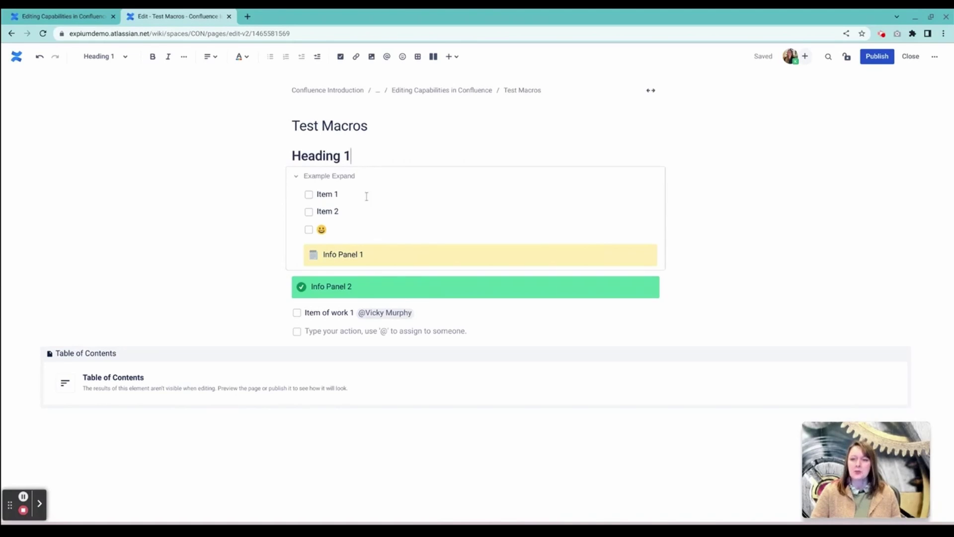
# - Add a Heading 2 line reading 'Heading 2' above Info Panel 2
pyautogui.click(689, 271)
pyautogui.press('Return')
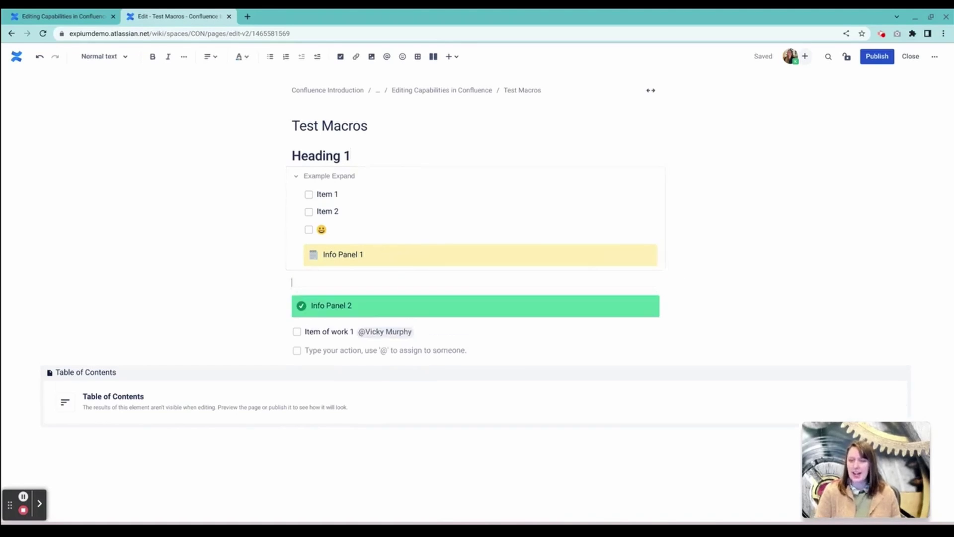
pyautogui.click(456, 60)
pyautogui.write('hea')
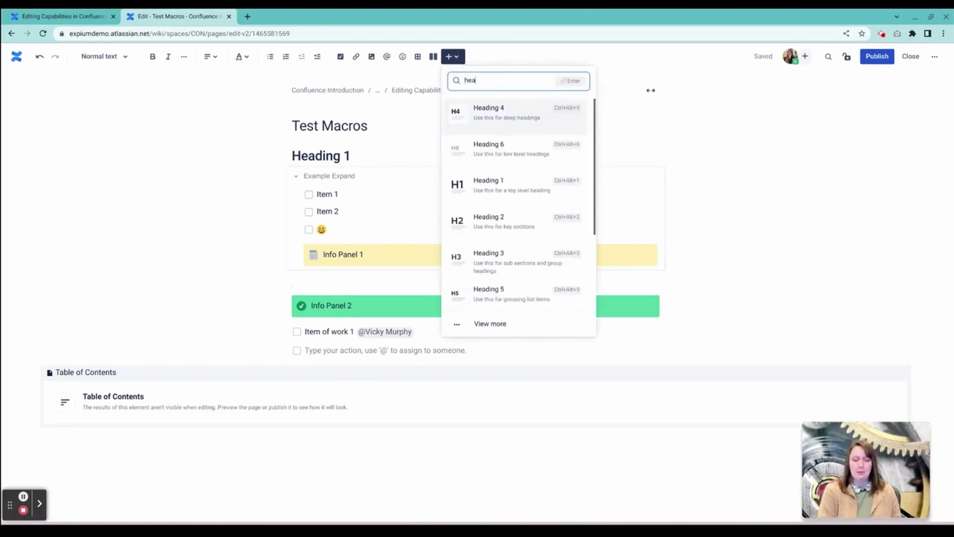
pyautogui.write('ding')
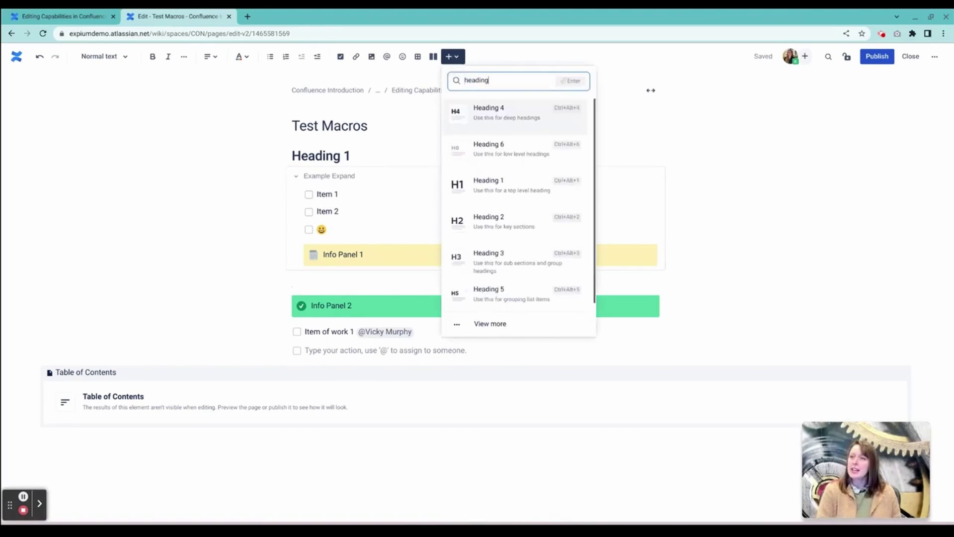
pyautogui.click(479, 223)
pyautogui.write('Heading 2')
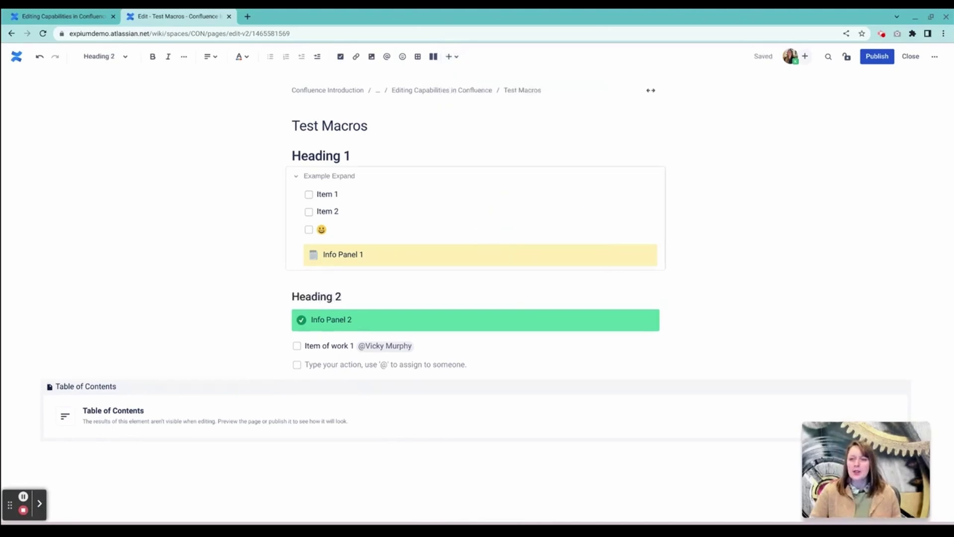
# - Publish Test Macros, try its Heading 1 and Heading 2 TOC links, then return to Editing Capabilities
pyautogui.click(884, 59)
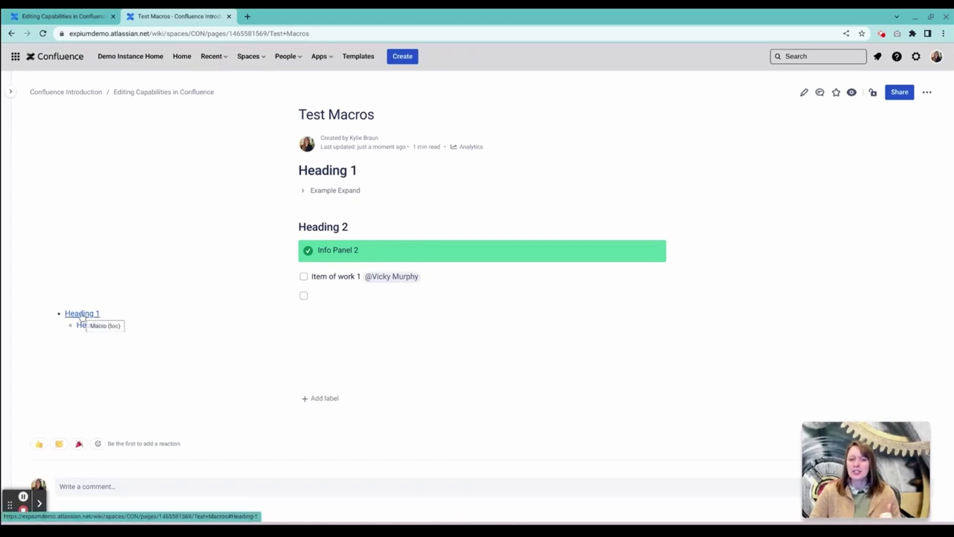
pyautogui.click(82, 314)
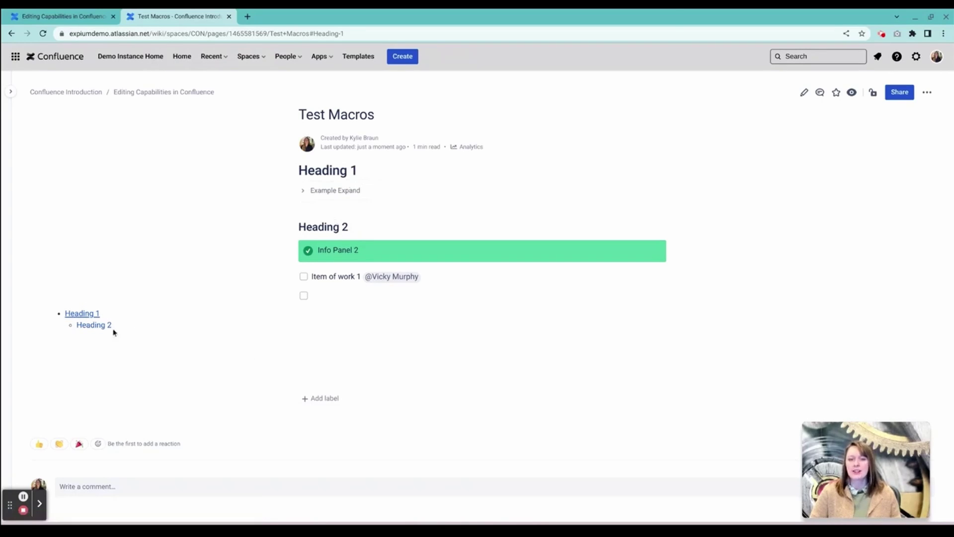
pyautogui.click(94, 326)
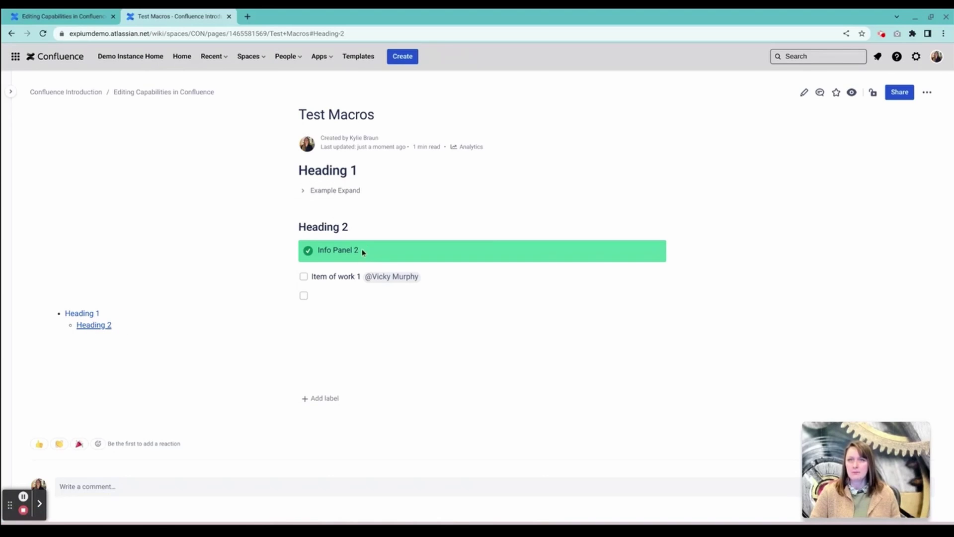
pyautogui.click(67, 15)
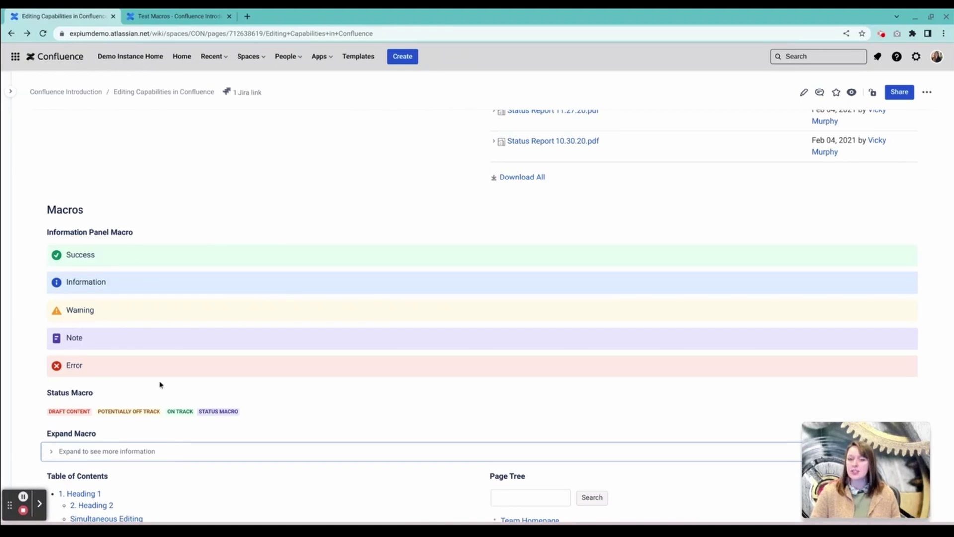
# - Follow the example page's table of contents to Macros, then to '1. Heading 1'
pyautogui.scroll(-5, 159, 383)
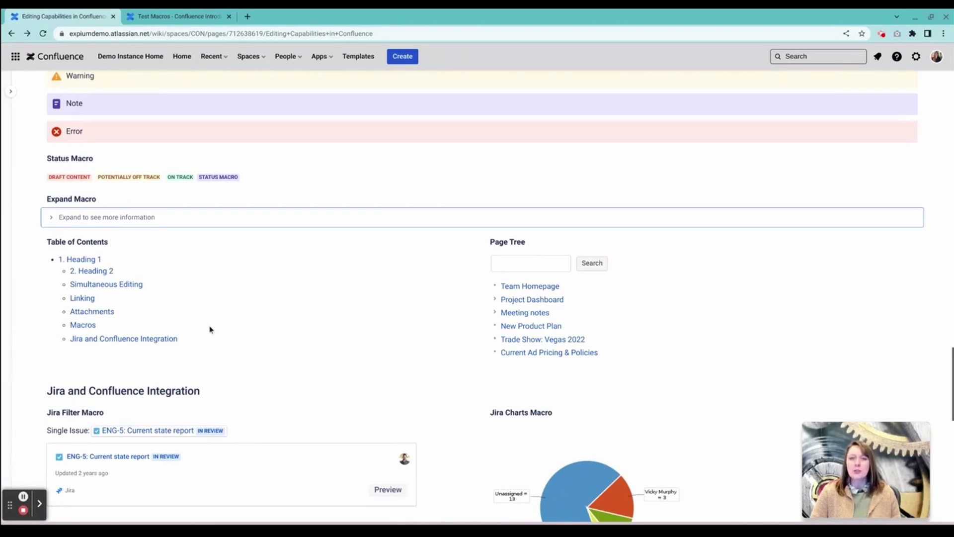
pyautogui.click(85, 325)
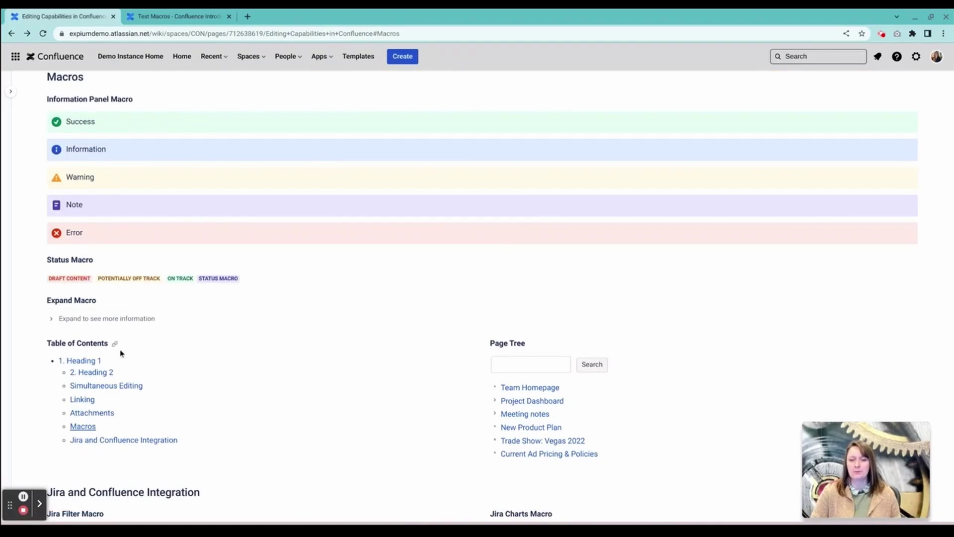
pyautogui.click(94, 362)
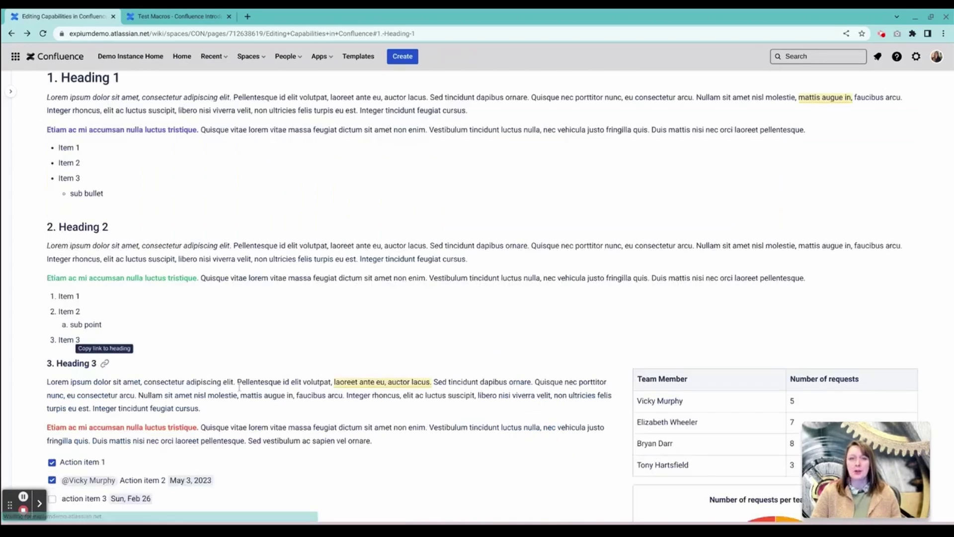